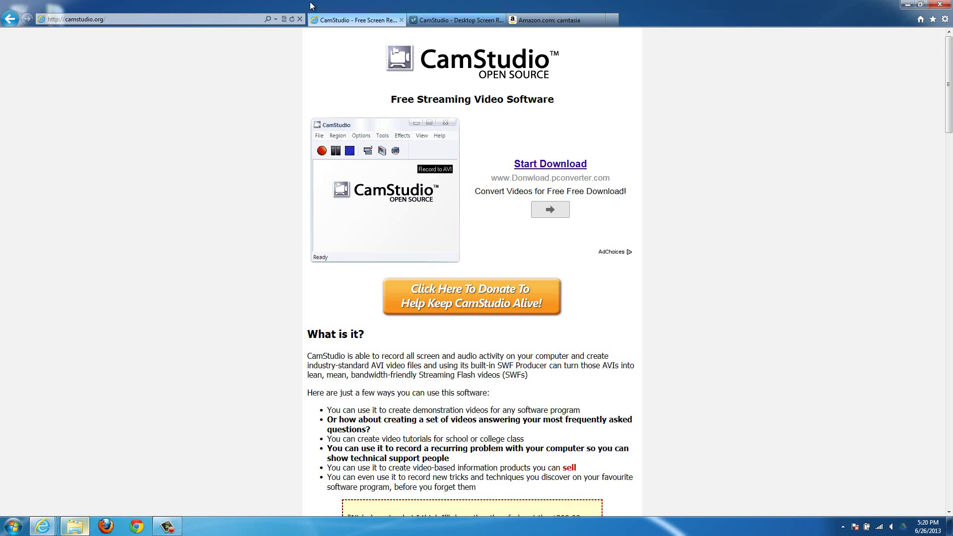
Scroll the camstudio.org page down to the CamStudio 2.7 (Build r316) download links
{"action": "left_click", "coordinate": [948, 144]}
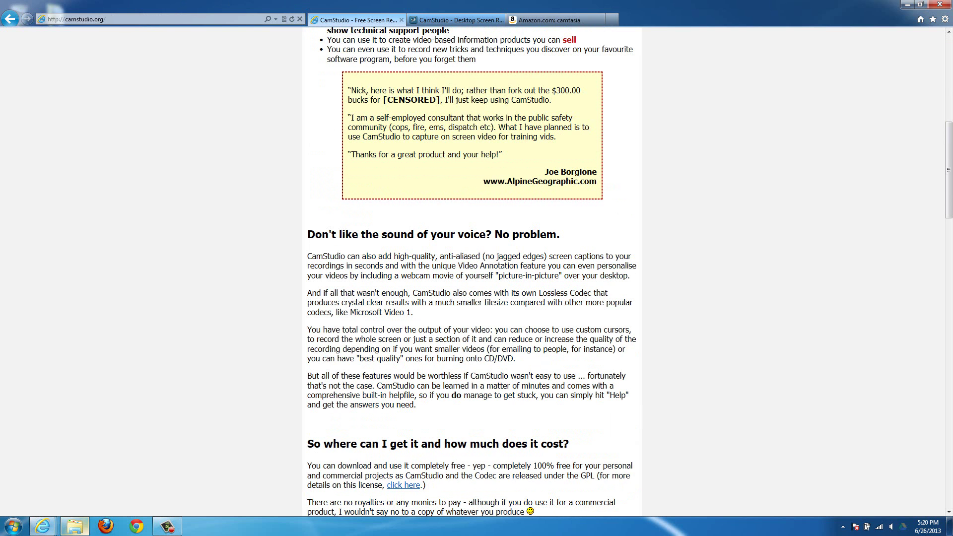
{"action": "left_click_drag", "start_coordinate": [949, 144], "coordinate": [949, 222]}
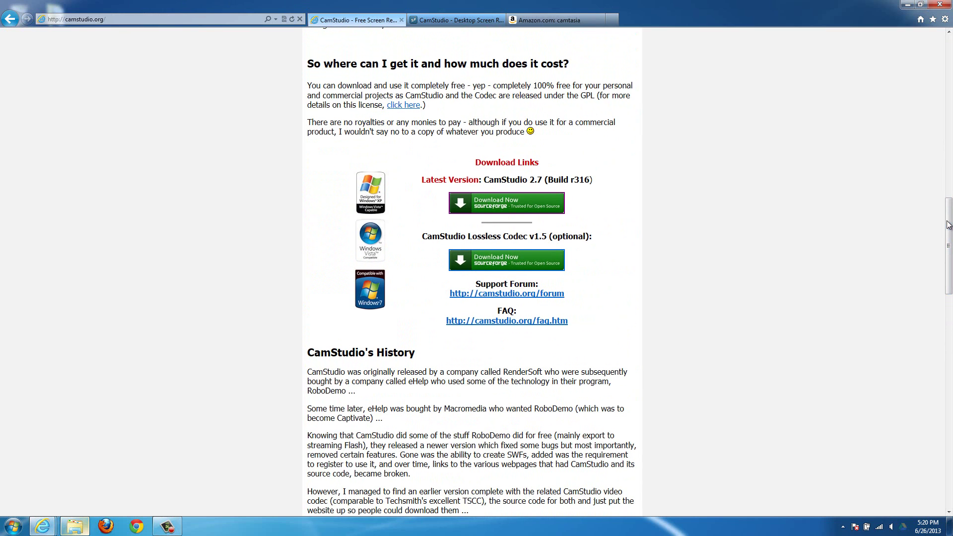
Download CamStudio_2.7_r316_setup.exe from SourceForge and run it from the Downloads folder
{"action": "left_click", "coordinate": [528, 209]}
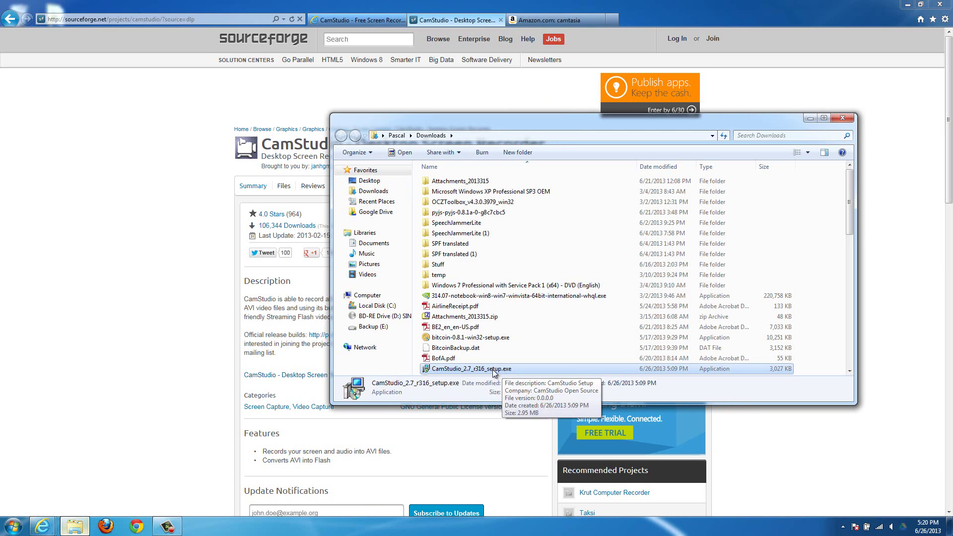
{"action": "double_click", "coordinate": [509, 372]}
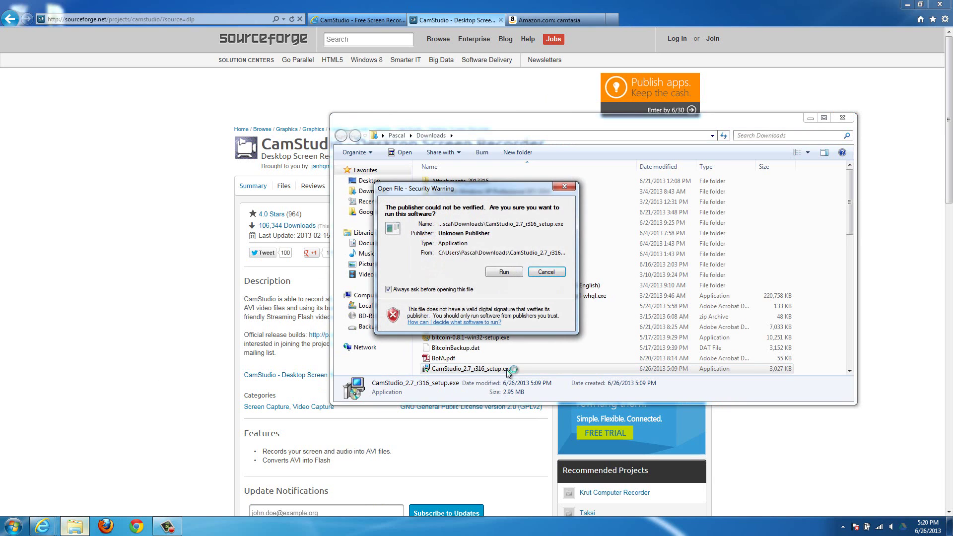
Confirm running the unverified setup file and accept the CamStudio license agreement
{"action": "left_click", "coordinate": [505, 276]}
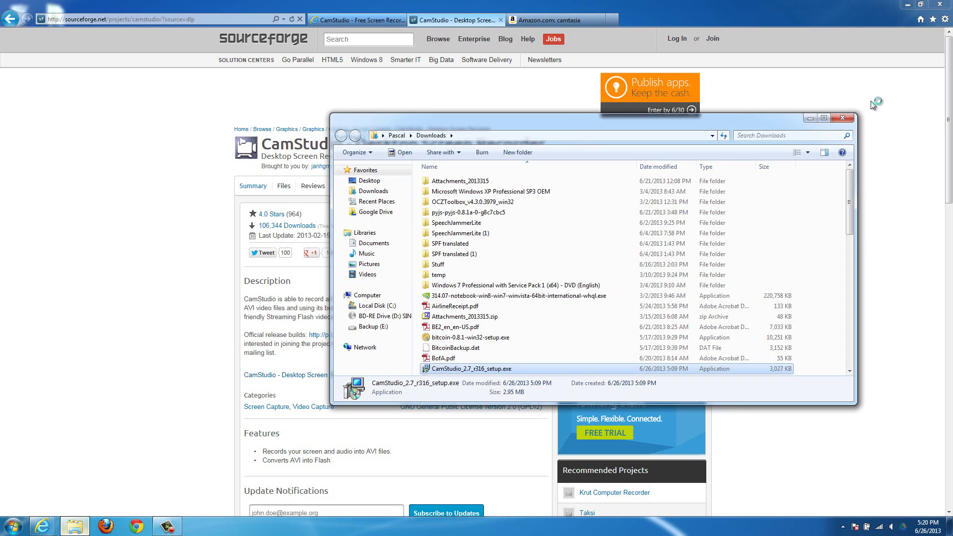
{"action": "left_click", "coordinate": [810, 118]}
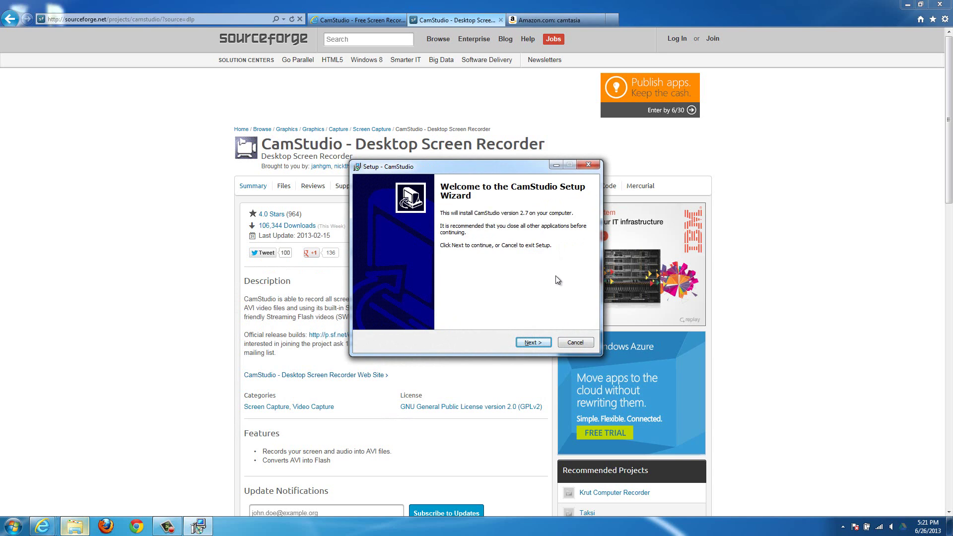
{"action": "left_click", "coordinate": [533, 342]}
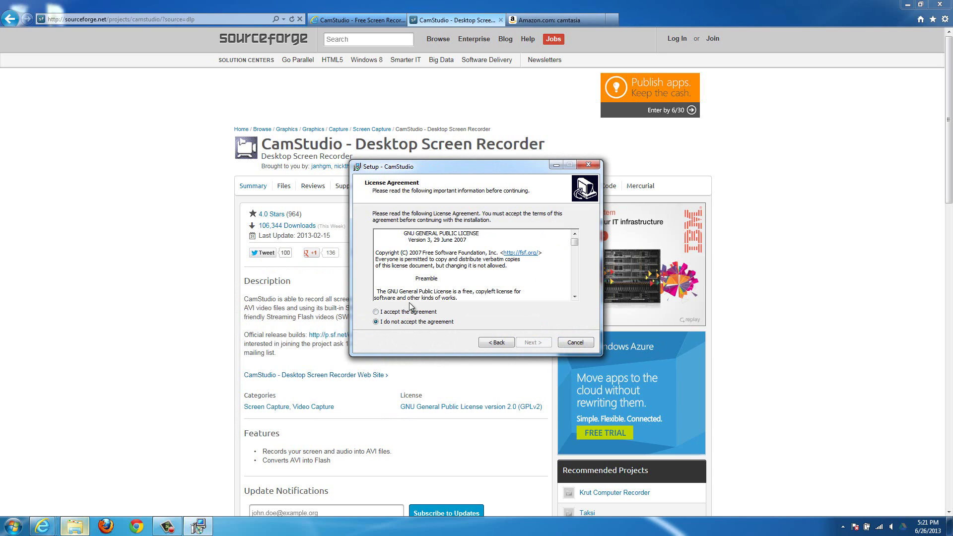
{"action": "key", "text": "alt+a"}
{"action": "left_click", "coordinate": [525, 343]}
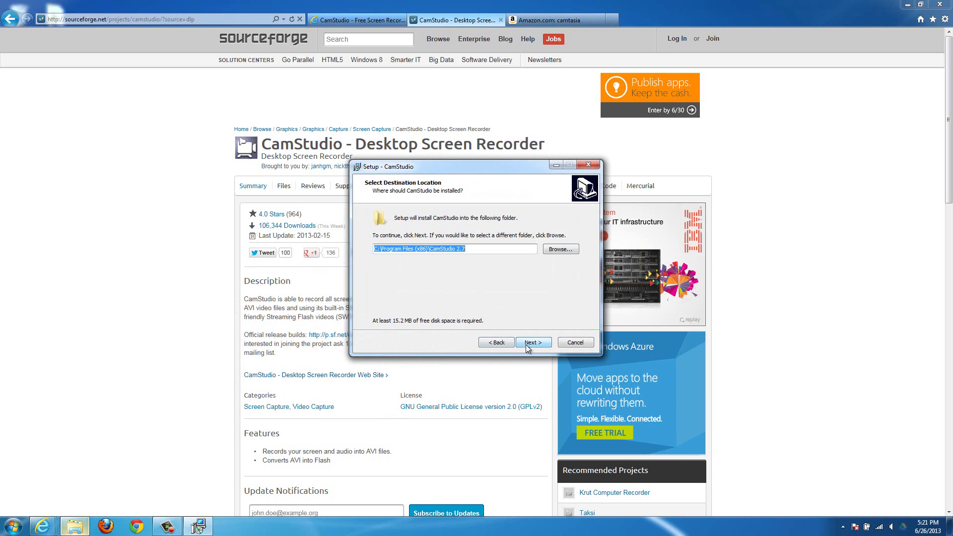
Install CamStudio 2.7 with default folders, no desktop icon, and finish with Launch CamStudio
{"action": "left_click", "coordinate": [528, 344]}
{"action": "left_click", "coordinate": [527, 344]}
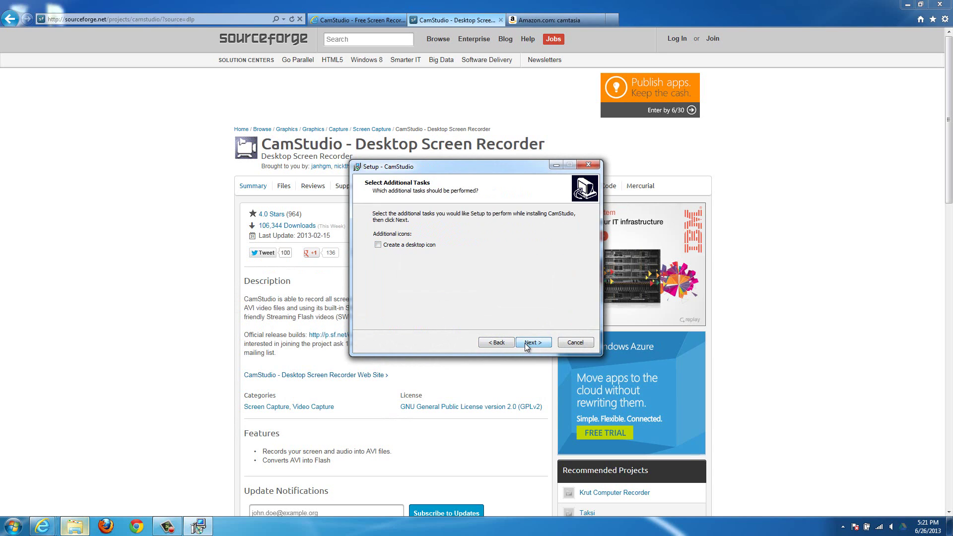
{"action": "left_click", "coordinate": [527, 344]}
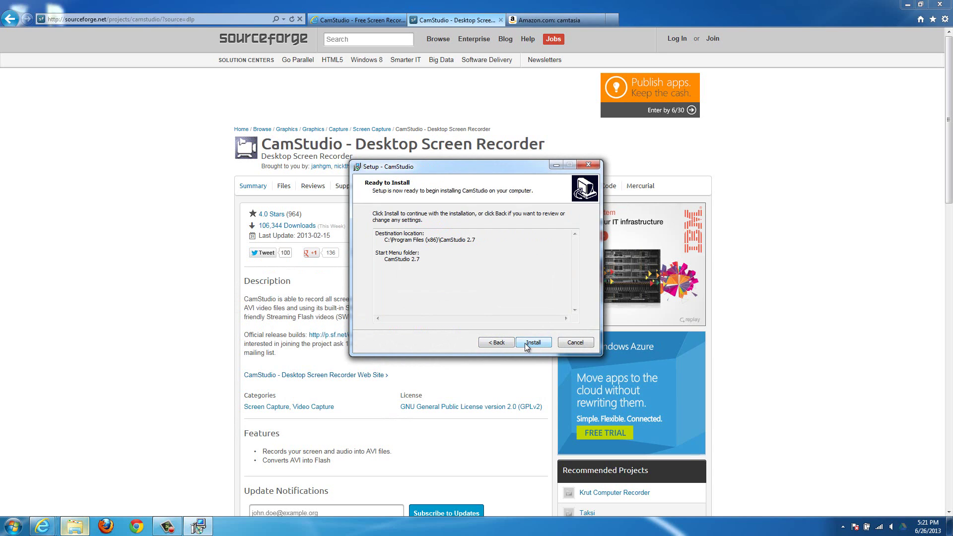
{"action": "left_click", "coordinate": [525, 343]}
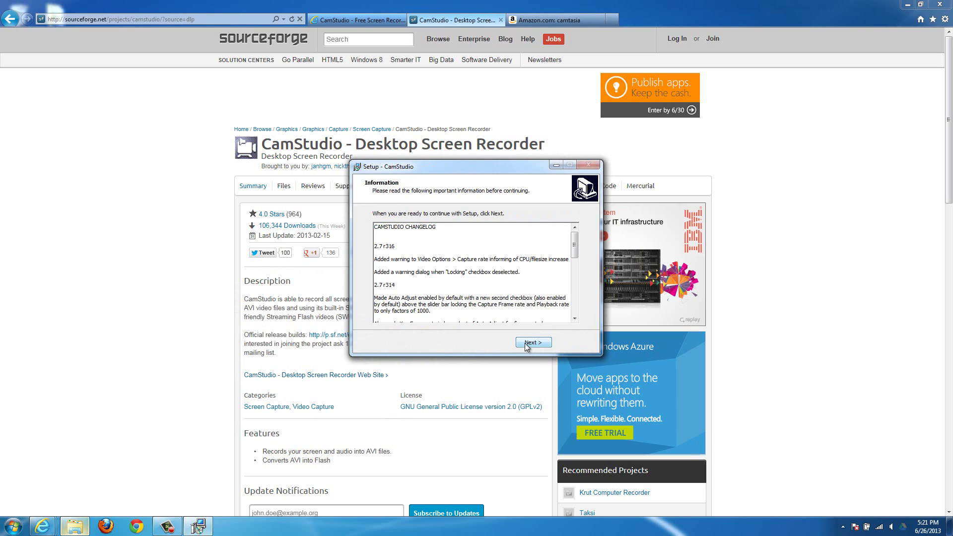
{"action": "left_click", "coordinate": [527, 343]}
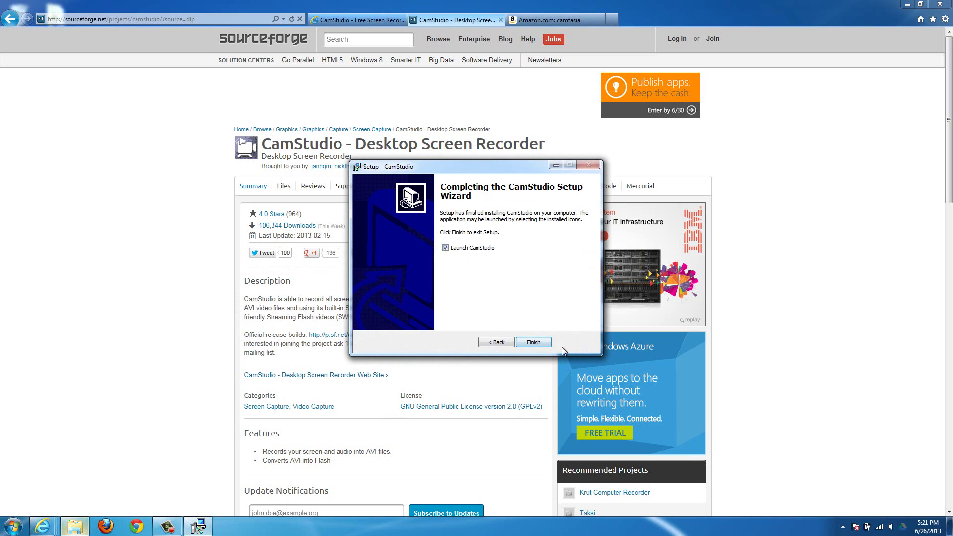
{"action": "left_click", "coordinate": [526, 345]}
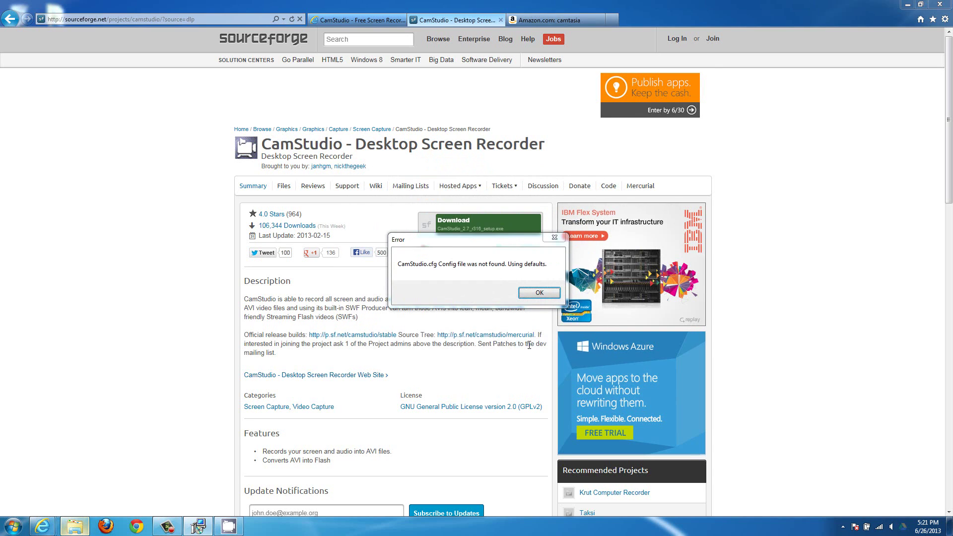
Dismiss the missing CamStudio.cfg error and minimize Internet Explorer
{"action": "left_click", "coordinate": [539, 293]}
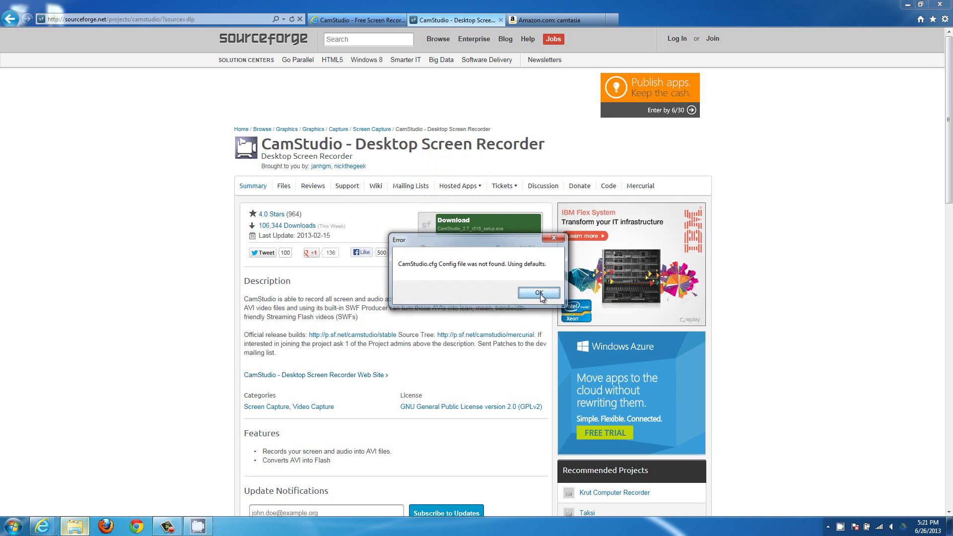
{"action": "left_click", "coordinate": [539, 293]}
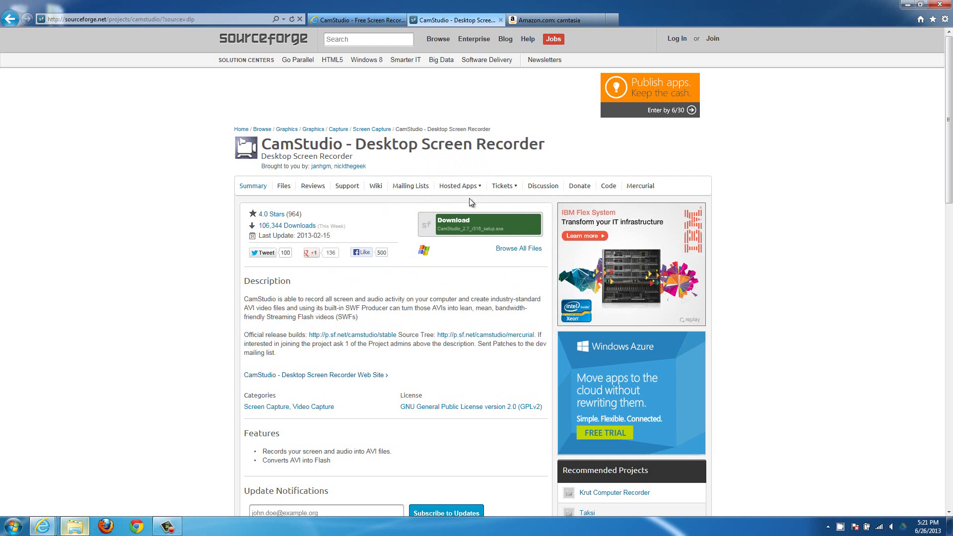
{"action": "left_click", "coordinate": [907, 5]}
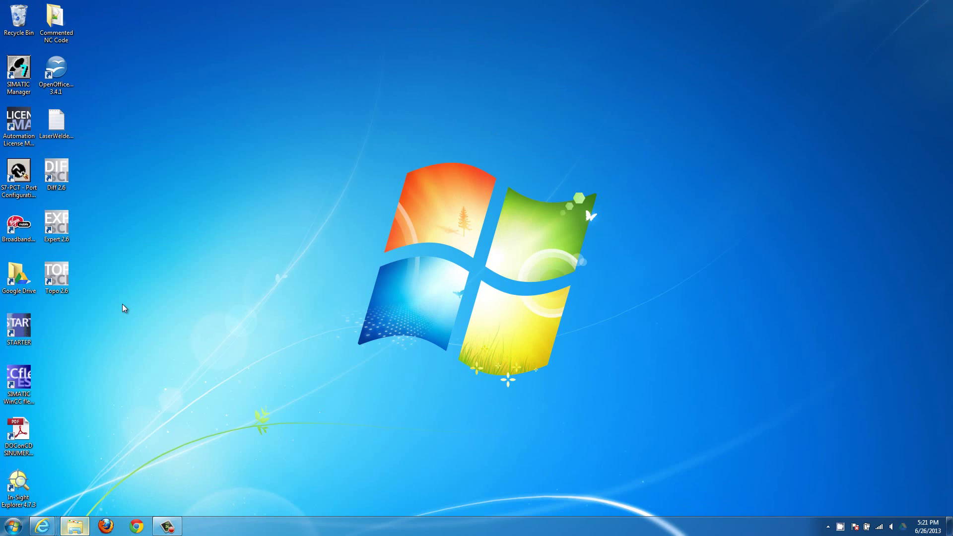
Check the hidden tray icons for CamStudio, then launch it from the Start menu
{"action": "left_click", "coordinate": [832, 530]}
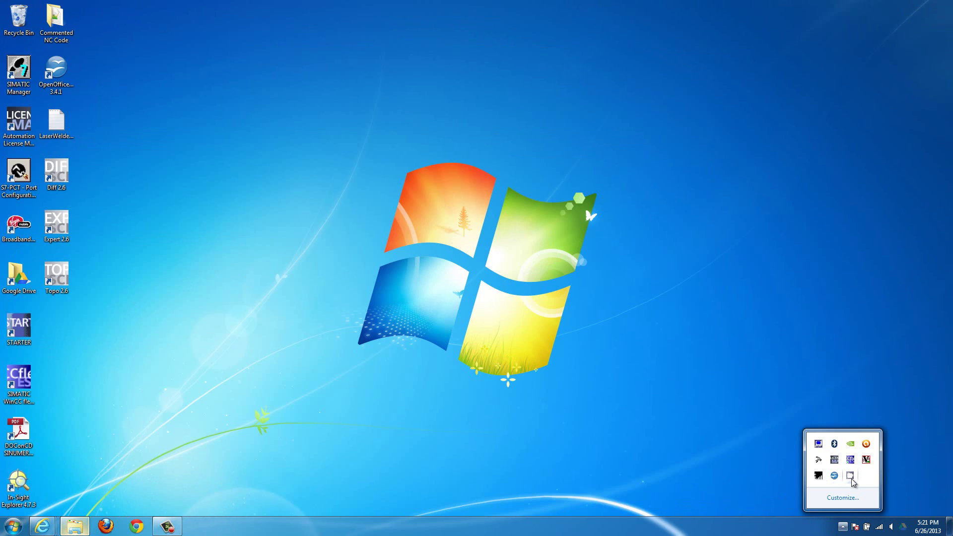
{"action": "left_click", "coordinate": [653, 368]}
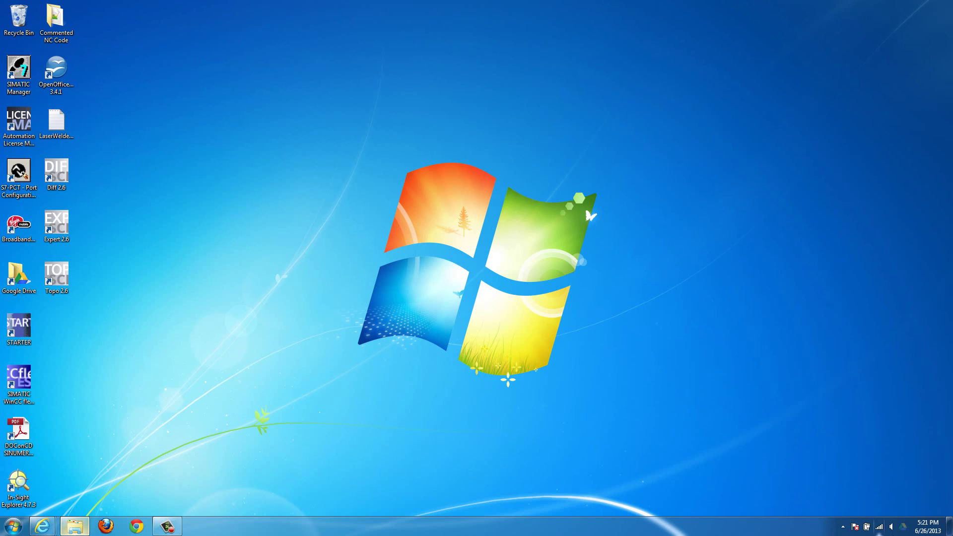
{"action": "left_click", "coordinate": [843, 526]}
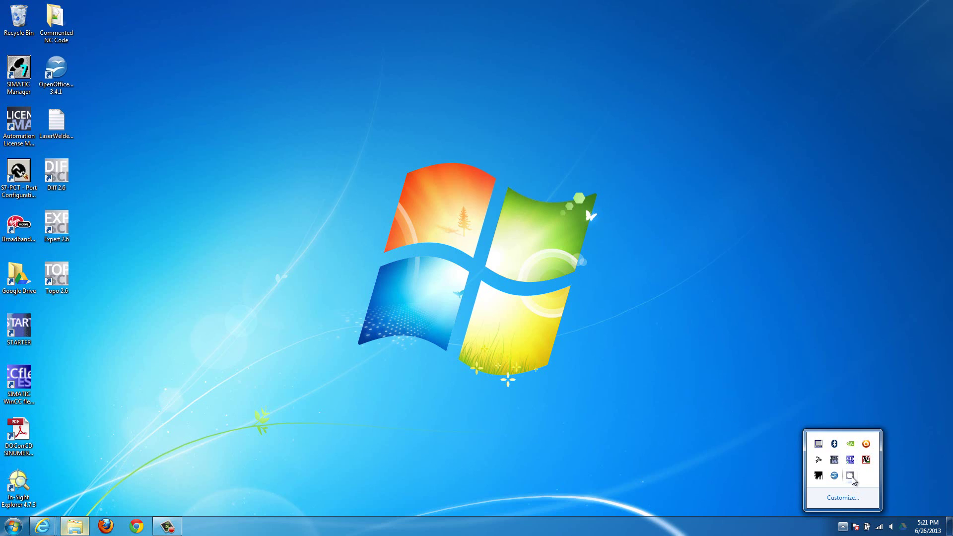
{"action": "left_click", "coordinate": [509, 374]}
{"action": "left_click", "coordinate": [14, 527]}
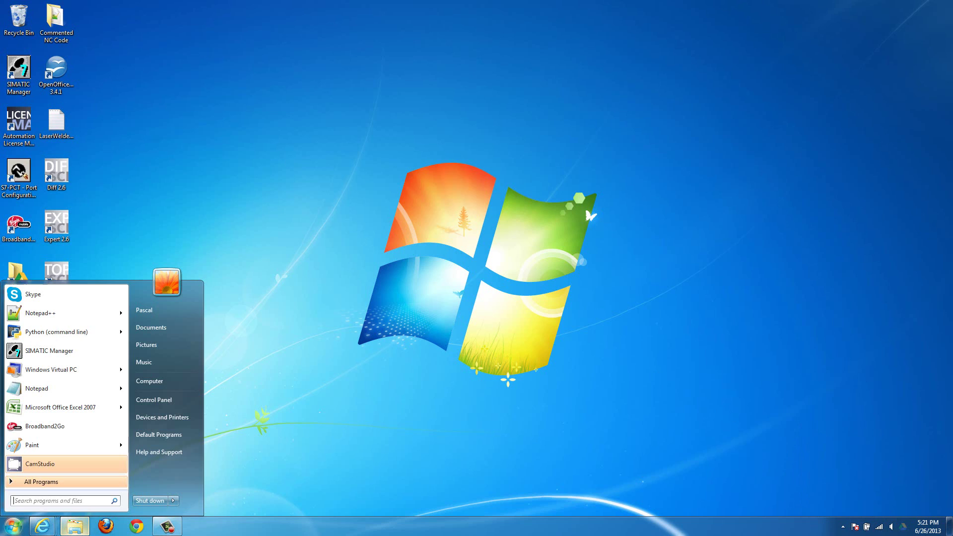
{"action": "left_click", "coordinate": [62, 464]}
Dismiss the config error and the commands popup, and centre the CamStudio window
{"action": "left_click", "coordinate": [535, 297]}
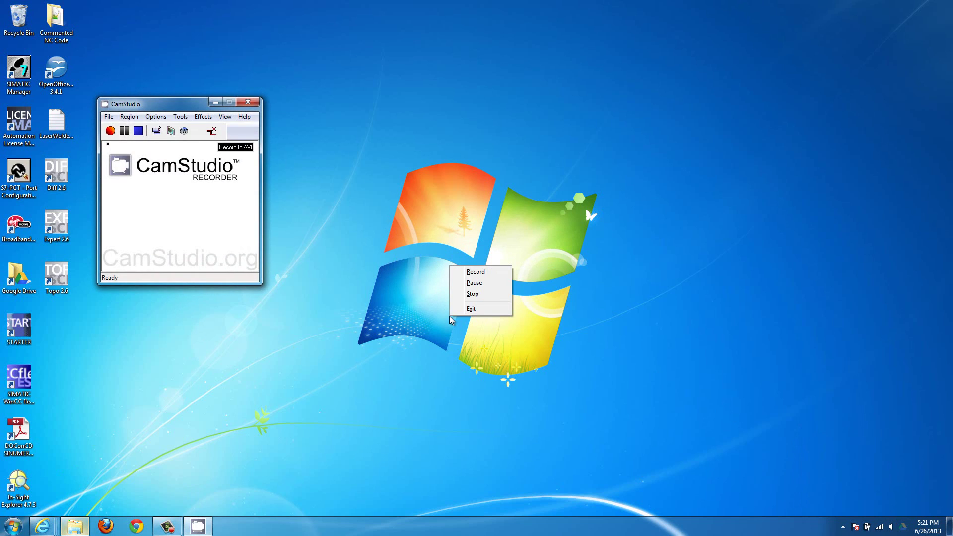
{"action": "left_click", "coordinate": [383, 196]}
{"action": "left_click_drag", "start_coordinate": [170, 105], "coordinate": [458, 141]}
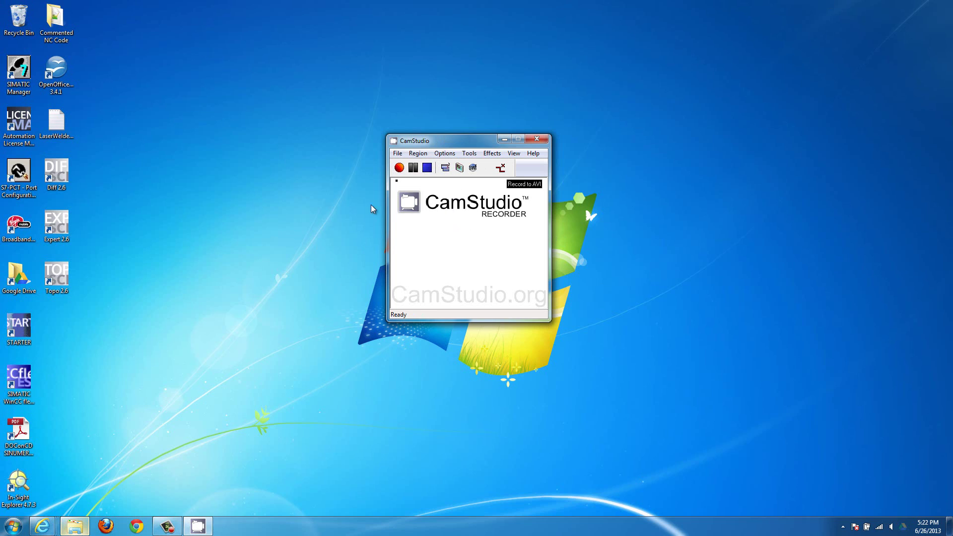
Switch the recording region from Fixed Region to Full Screen
{"action": "left_click", "coordinate": [417, 153]}
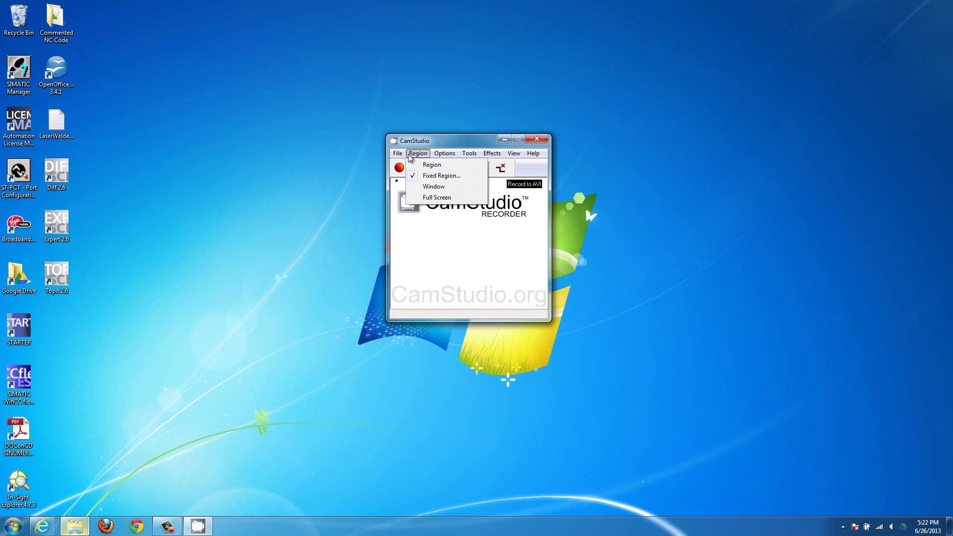
{"action": "left_click", "coordinate": [426, 198]}
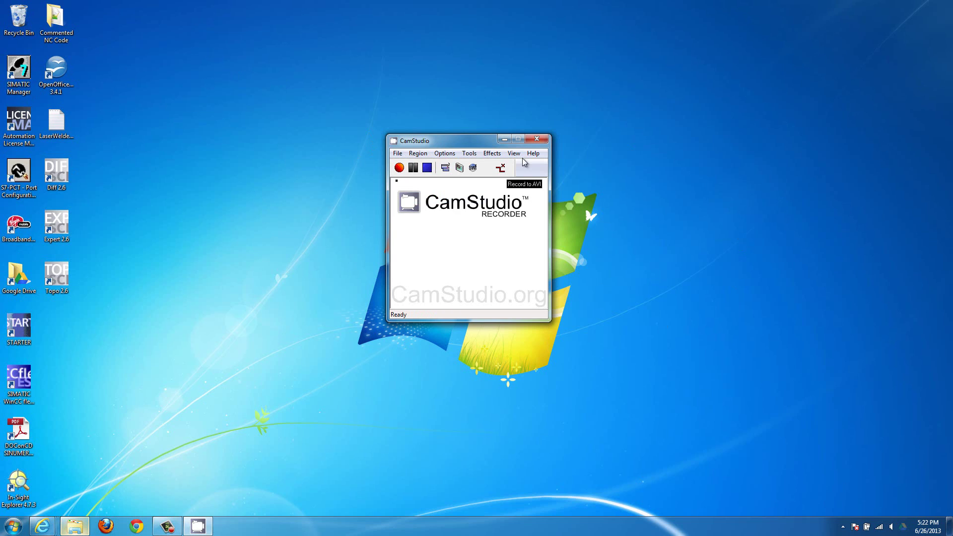
{"action": "left_click", "coordinate": [418, 153]}
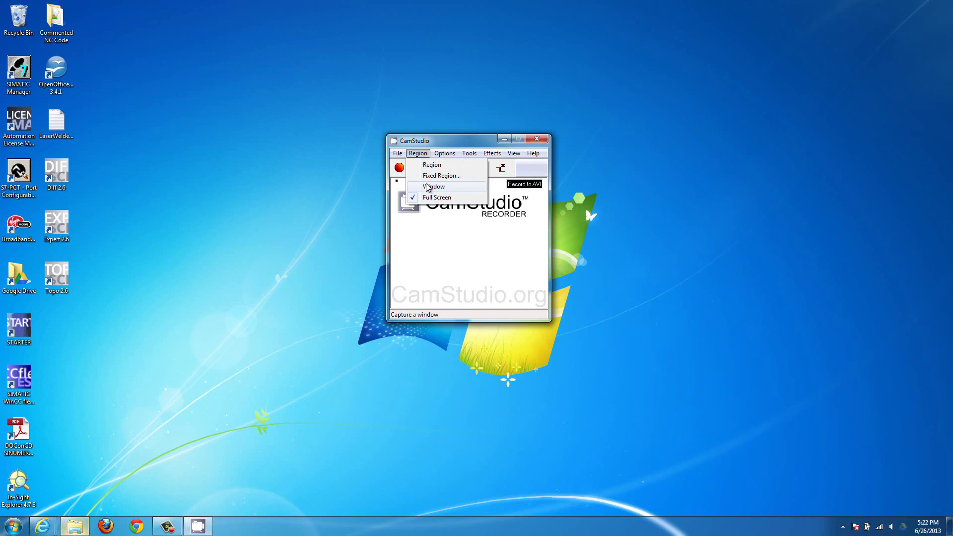
{"action": "left_click", "coordinate": [81, 501]}
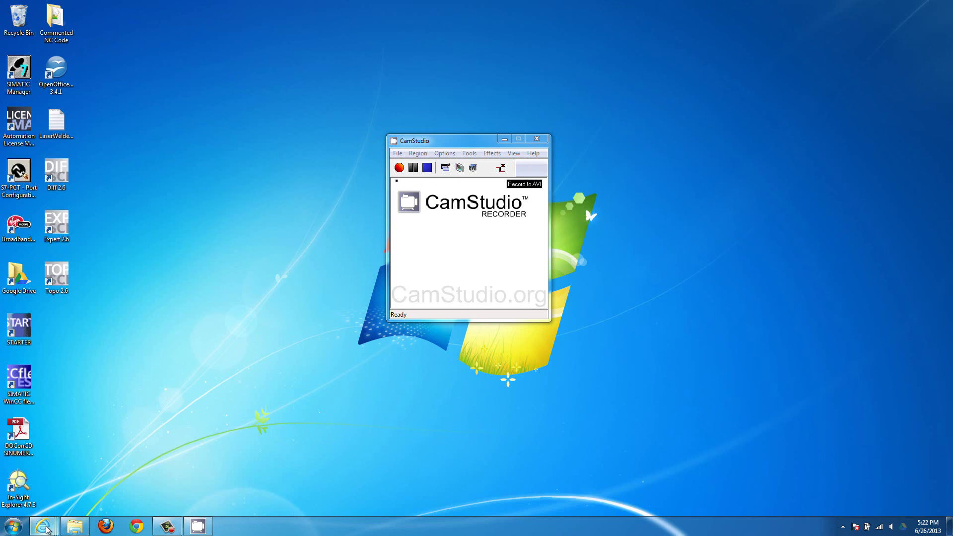
Place CamStudio at the upper right with the restored Downloads window beside it
{"action": "left_click_drag", "start_coordinate": [423, 142], "coordinate": [526, 72]}
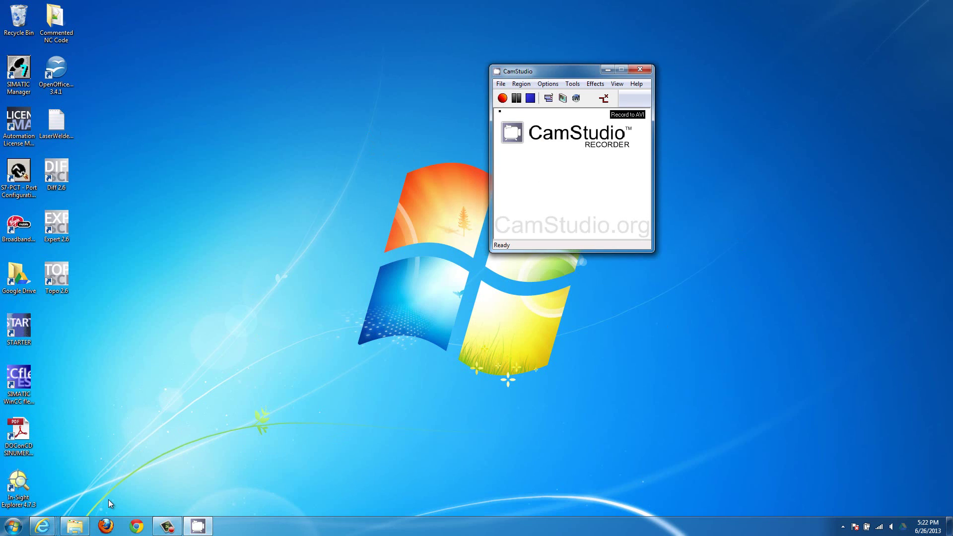
{"action": "left_click", "coordinate": [74, 526]}
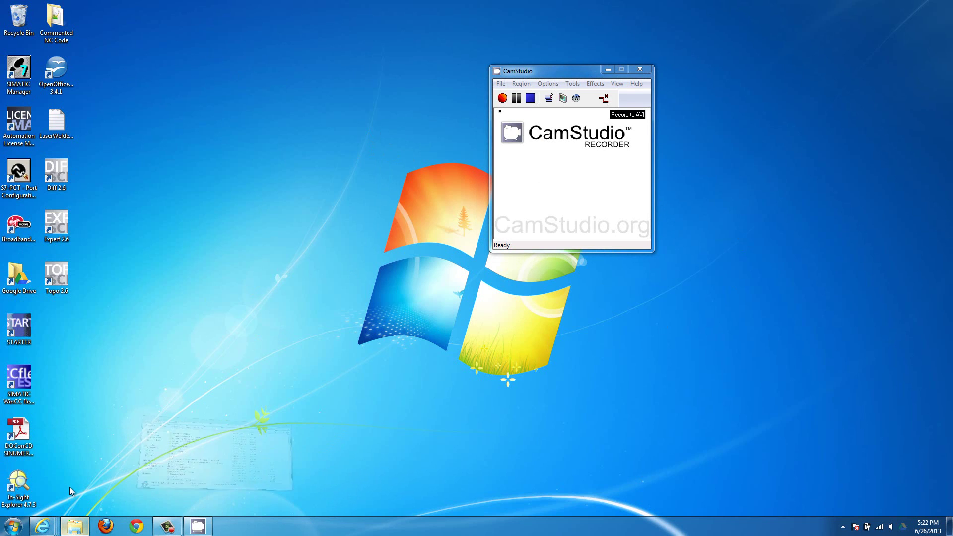
{"action": "left_click_drag", "start_coordinate": [377, 116], "coordinate": [121, 231]}
{"action": "left_click_drag", "start_coordinate": [216, 240], "coordinate": [210, 110]}
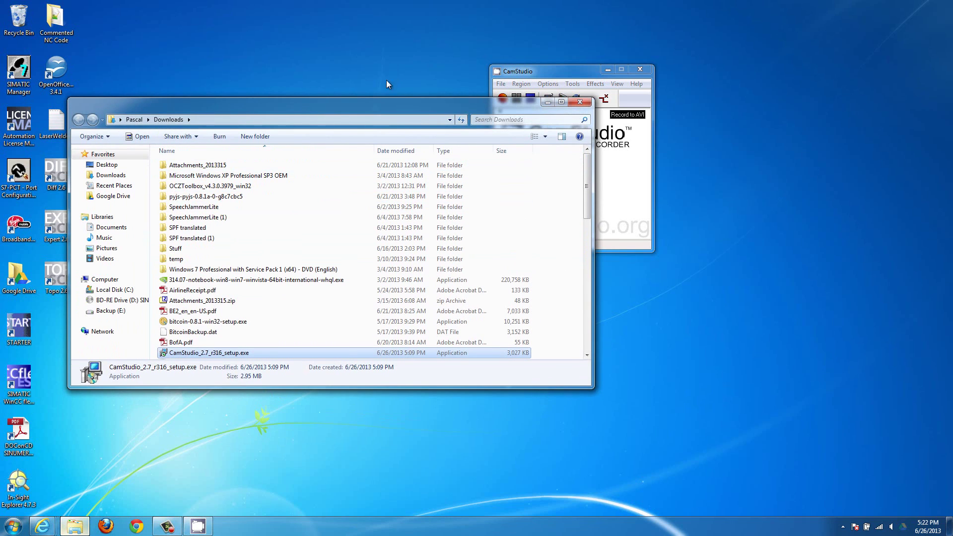
{"action": "left_click", "coordinate": [552, 67]}
{"action": "left_click", "coordinate": [521, 83]}
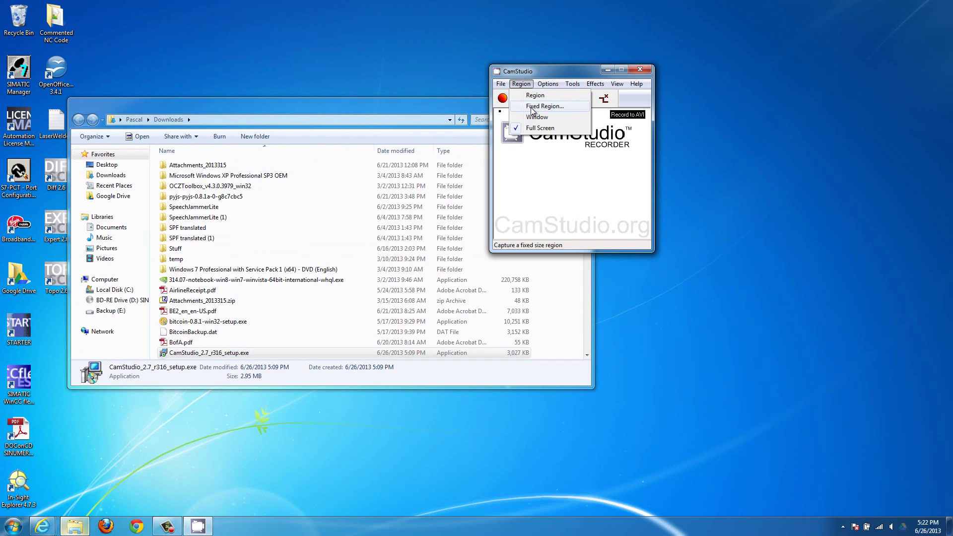
Open Region > Fixed Region and outline a 745 by 878 capture area on screen
{"action": "mouse_move", "coordinate": [548, 83]}
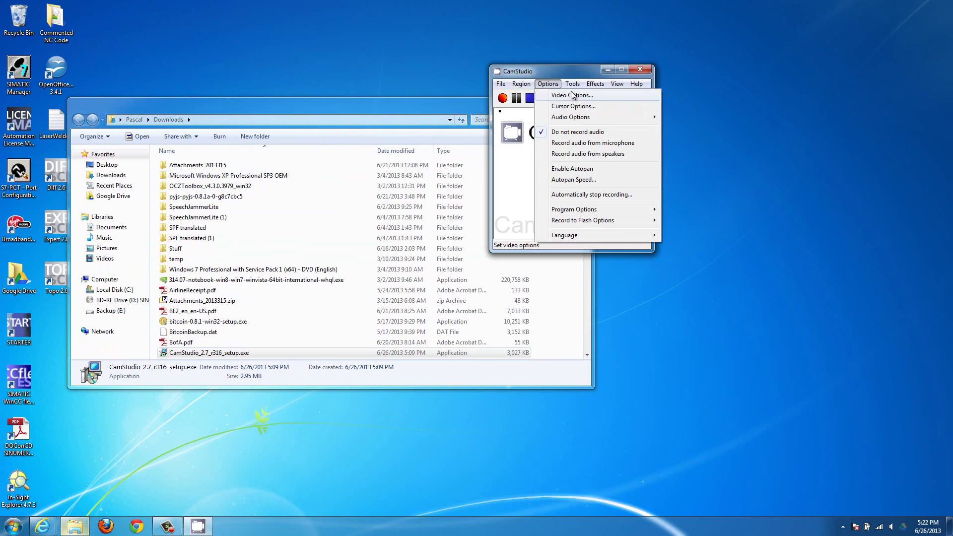
{"action": "left_click", "coordinate": [530, 106]}
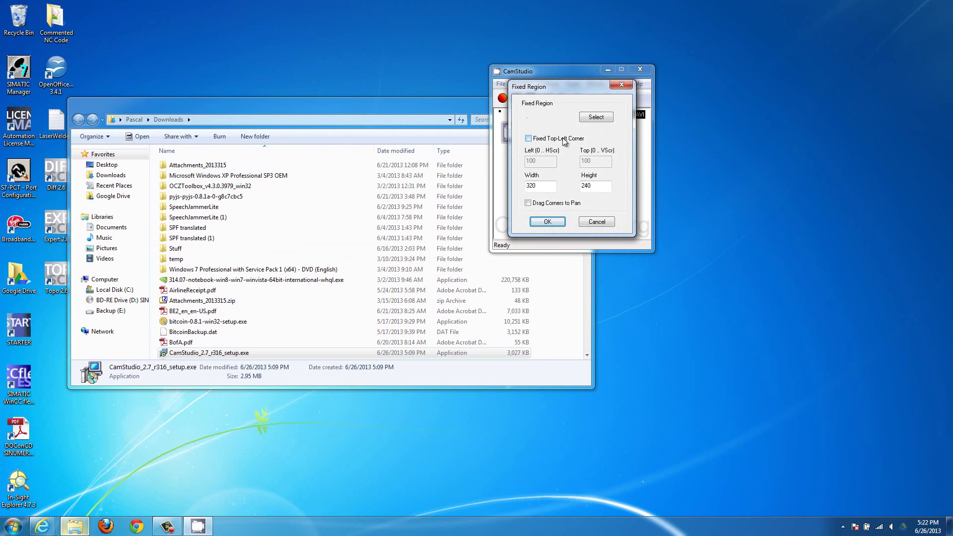
{"action": "left_click", "coordinate": [596, 117]}
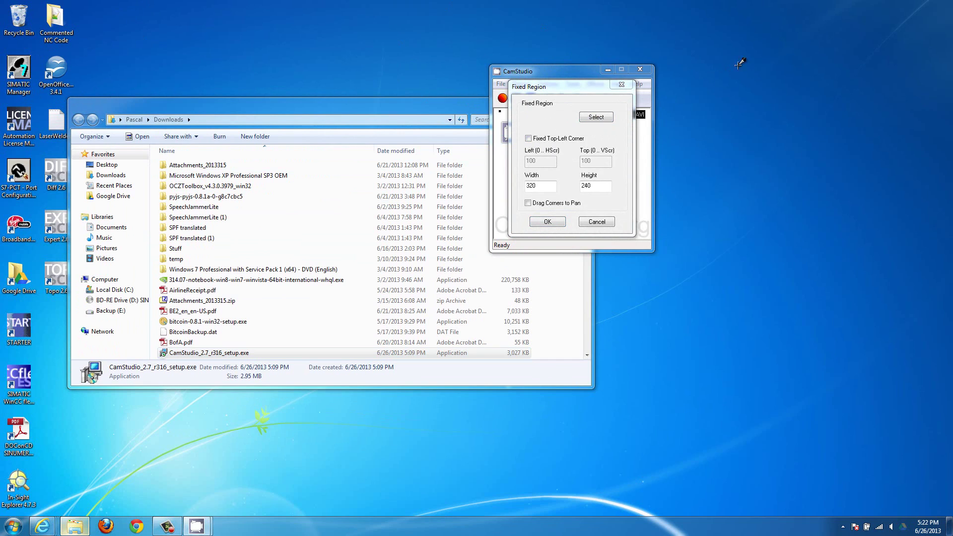
{"action": "left_click_drag", "start_coordinate": [847, 39], "coordinate": [769, 39]}
{"action": "left_click_drag", "start_coordinate": [480, 473], "coordinate": [478, 475]}
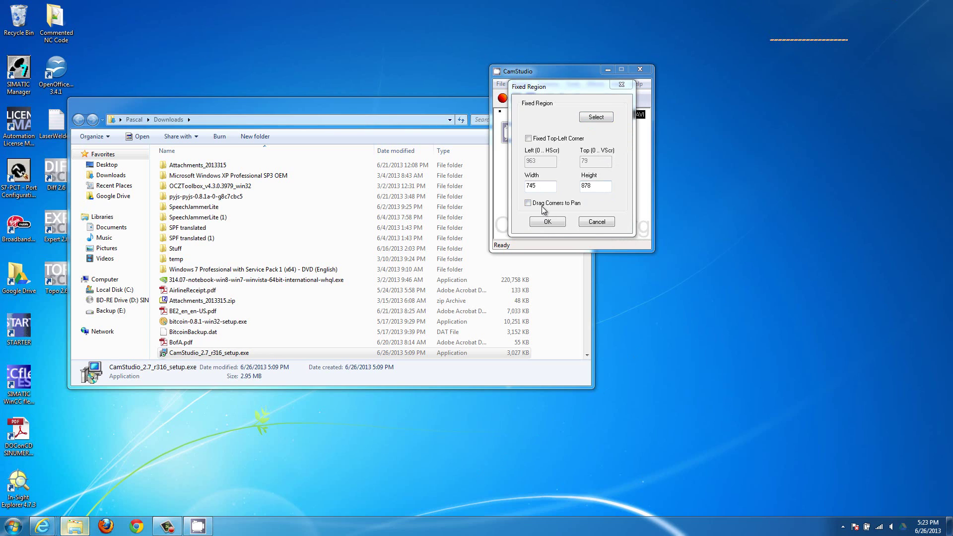
Enable Drag Corners to Pan and Fixed Top-Left Corner with an 83×145 area, then cancel
{"action": "left_click", "coordinate": [541, 204]}
{"action": "left_click", "coordinate": [598, 121]}
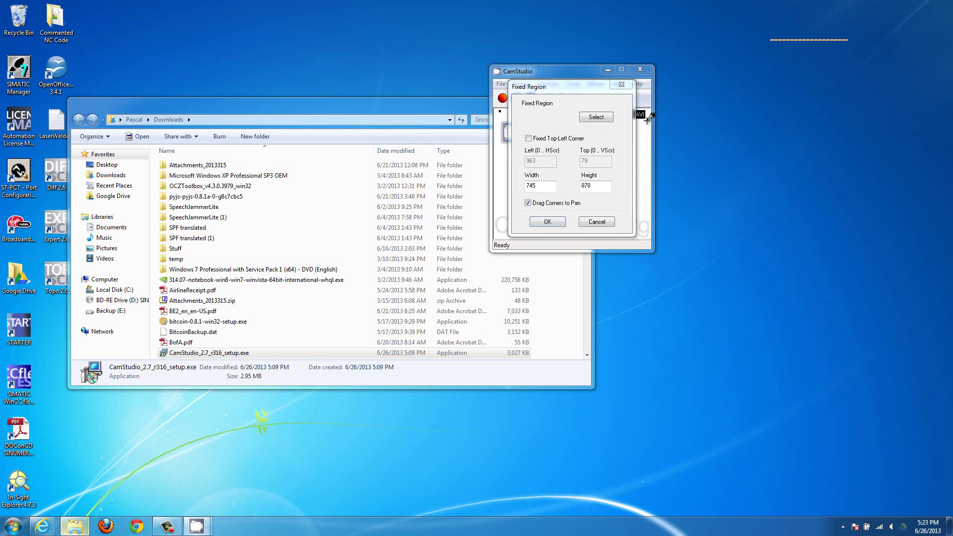
{"action": "left_click_drag", "start_coordinate": [762, 140], "coordinate": [804, 67]}
{"action": "left_click", "coordinate": [596, 119]}
{"action": "key", "text": "Escape"}
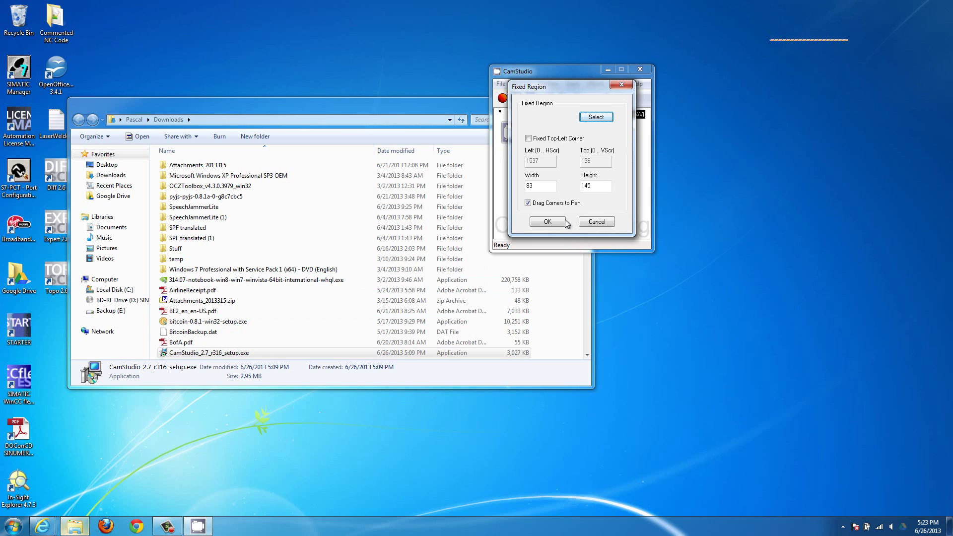
{"action": "left_click", "coordinate": [529, 138]}
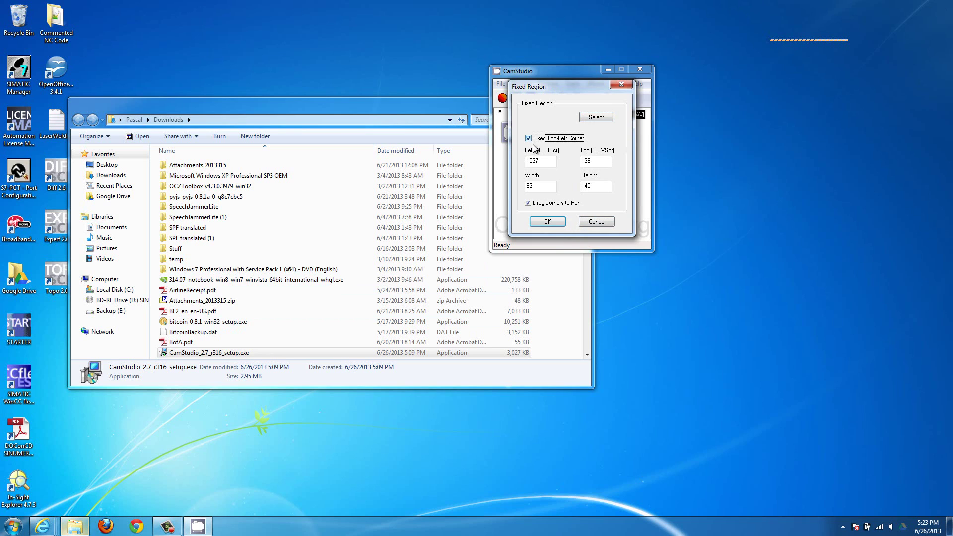
{"action": "left_click", "coordinate": [597, 223]}
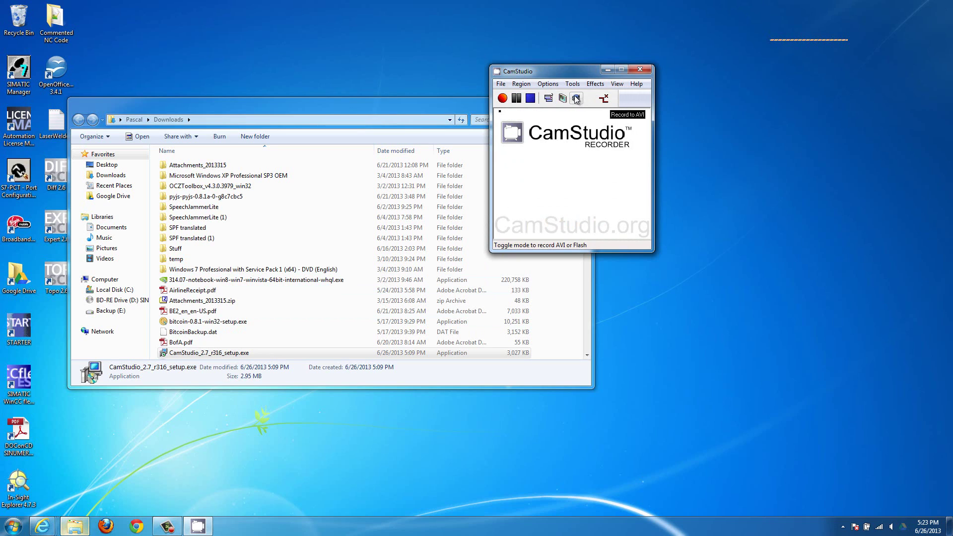
{"action": "left_click", "coordinate": [546, 84]}
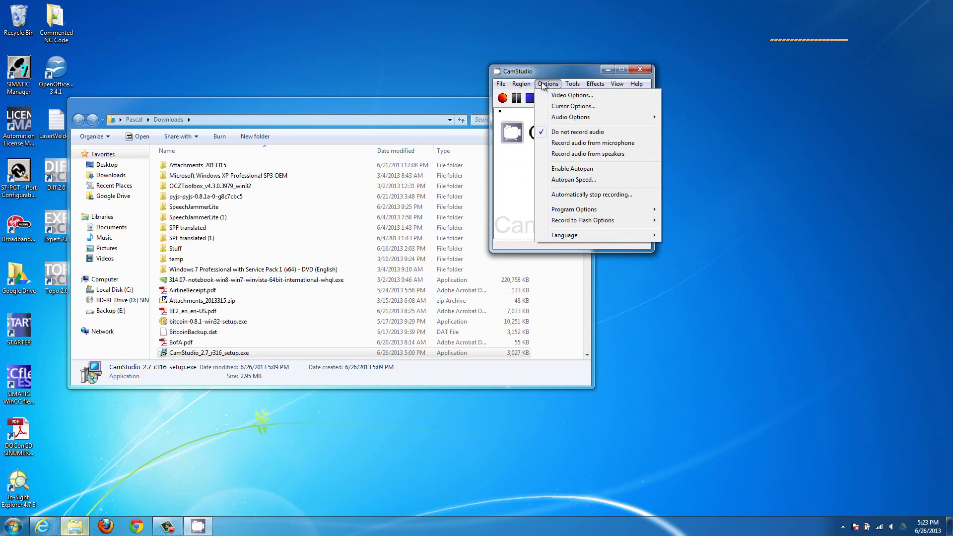
{"action": "left_click", "coordinate": [546, 96]}
{"action": "left_click_drag", "start_coordinate": [533, 52], "coordinate": [343, 161]}
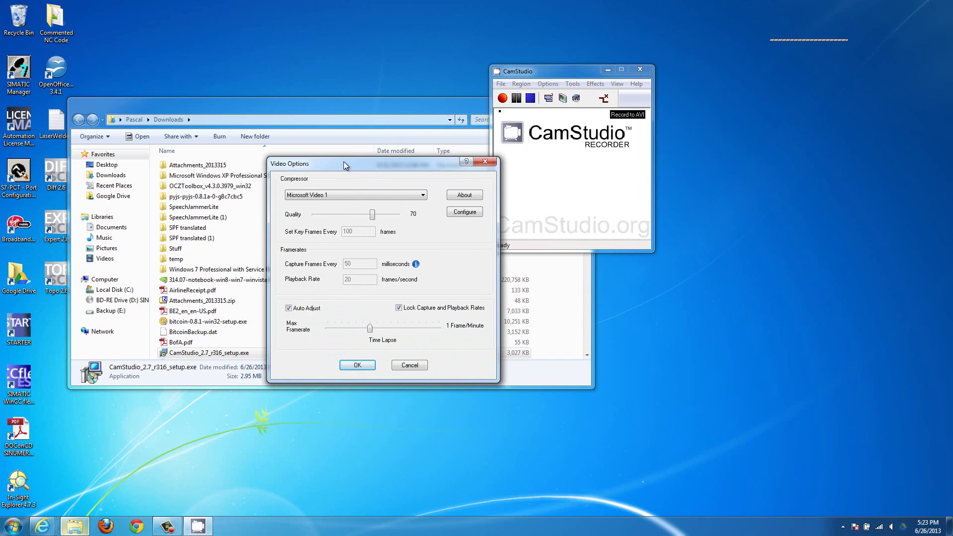
{"action": "left_click", "coordinate": [484, 162]}
{"action": "left_click", "coordinate": [573, 84]}
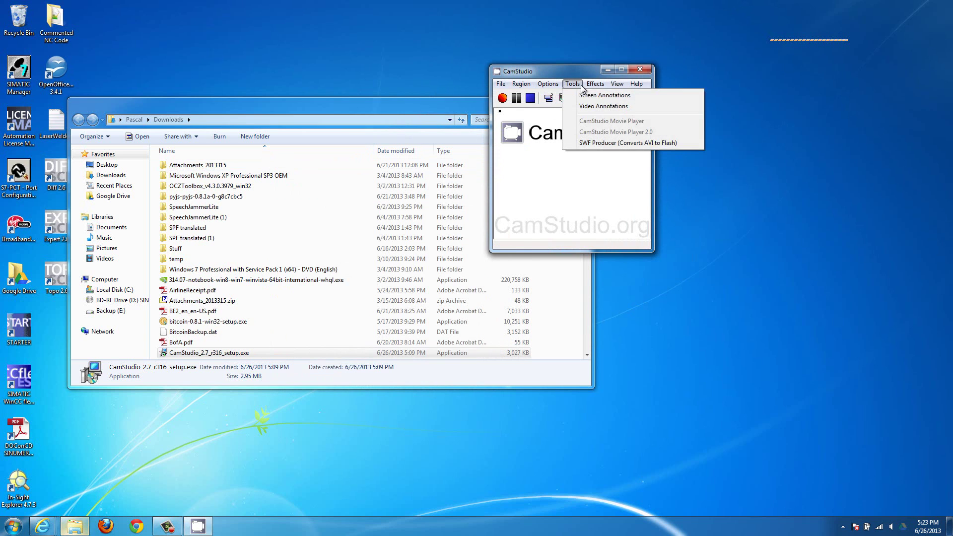
{"action": "left_click", "coordinate": [557, 97]}
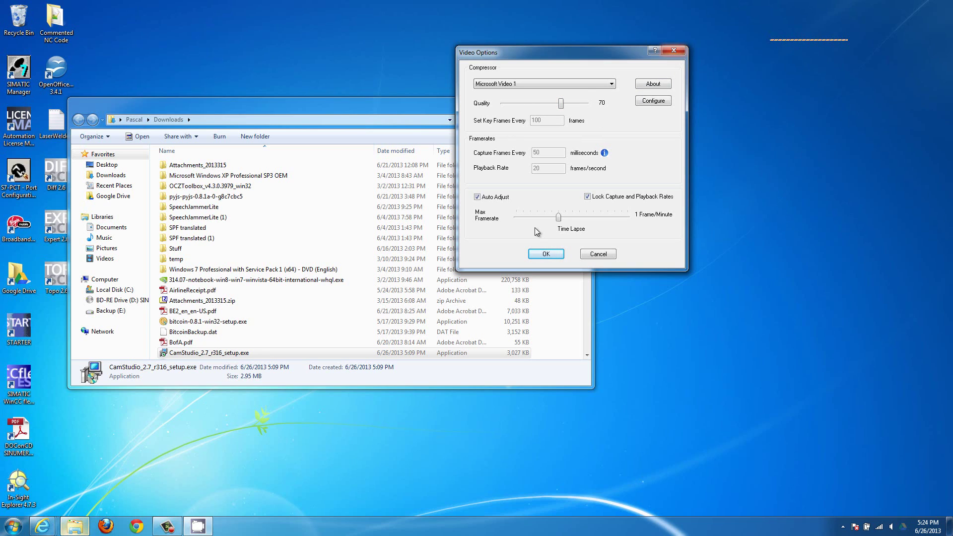
{"action": "left_click", "coordinate": [545, 253]}
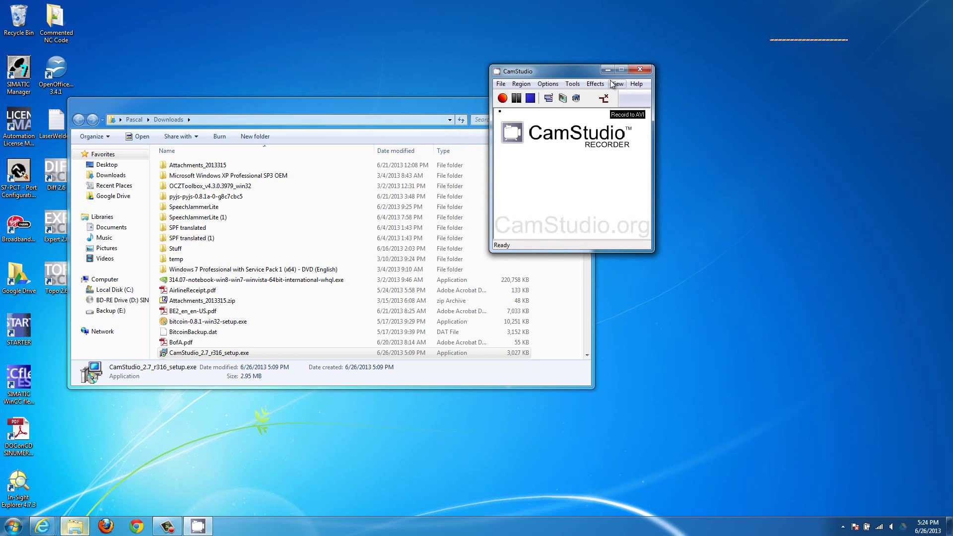
Open Options > Audio Options > Audio Options for Microphone
{"action": "left_click", "coordinate": [572, 85]}
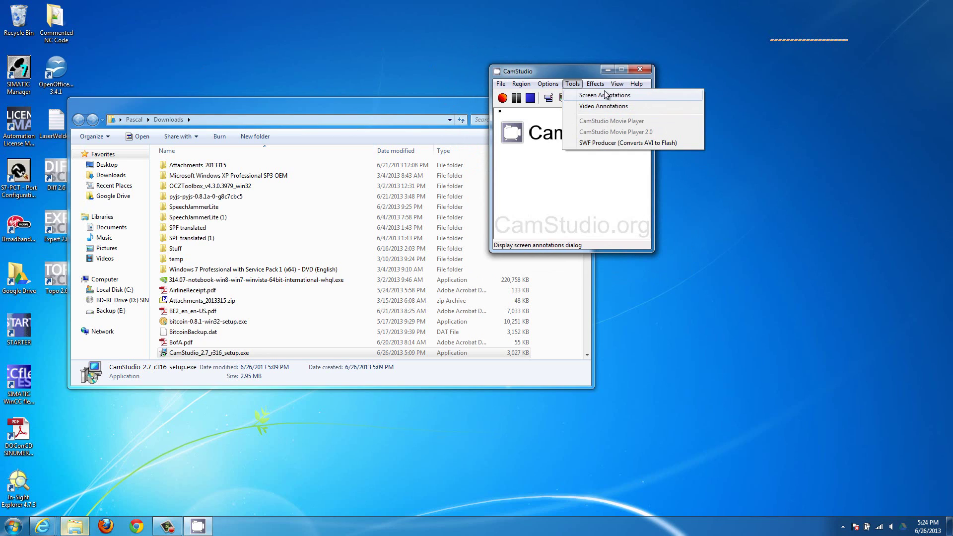
{"action": "mouse_move", "coordinate": [545, 86]}
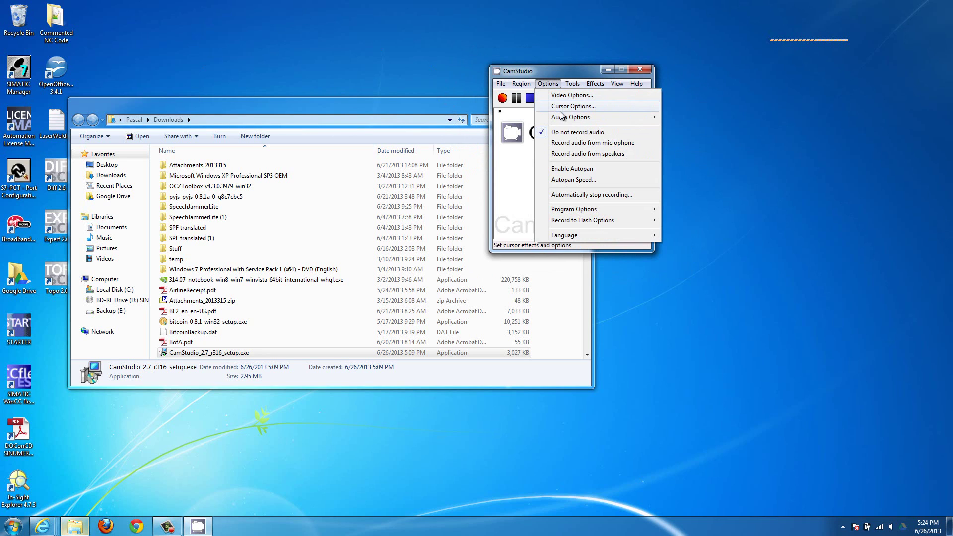
{"action": "mouse_move", "coordinate": [561, 119]}
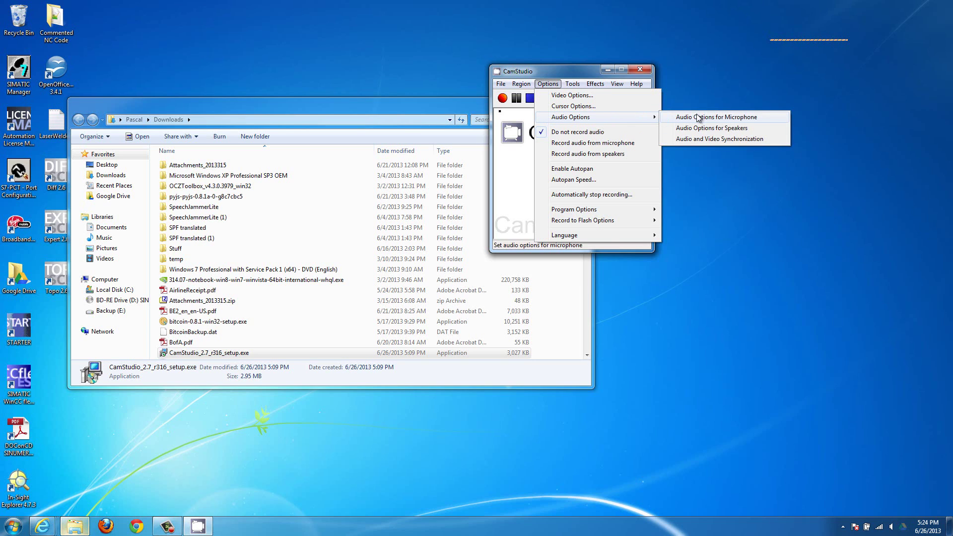
{"action": "left_click", "coordinate": [697, 118]}
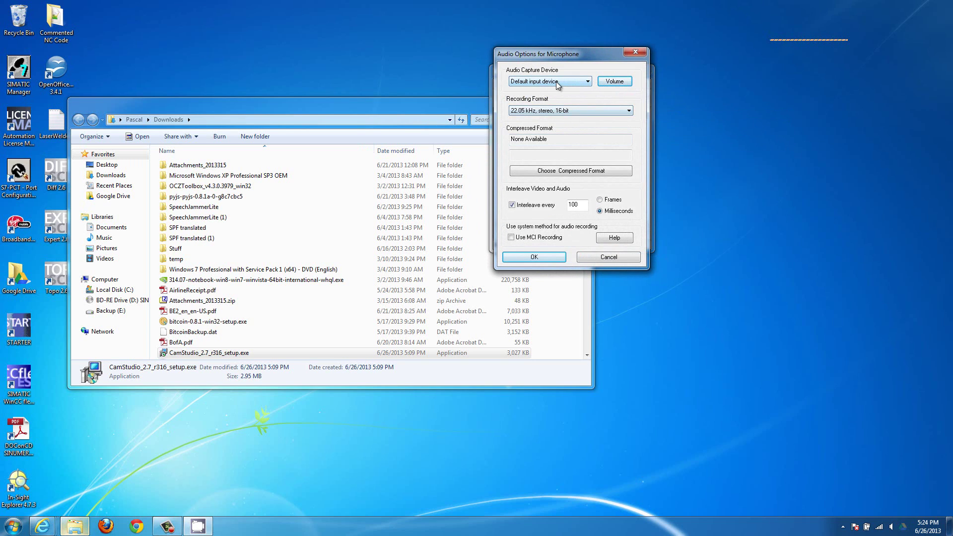
{"action": "left_click", "coordinate": [558, 83]}
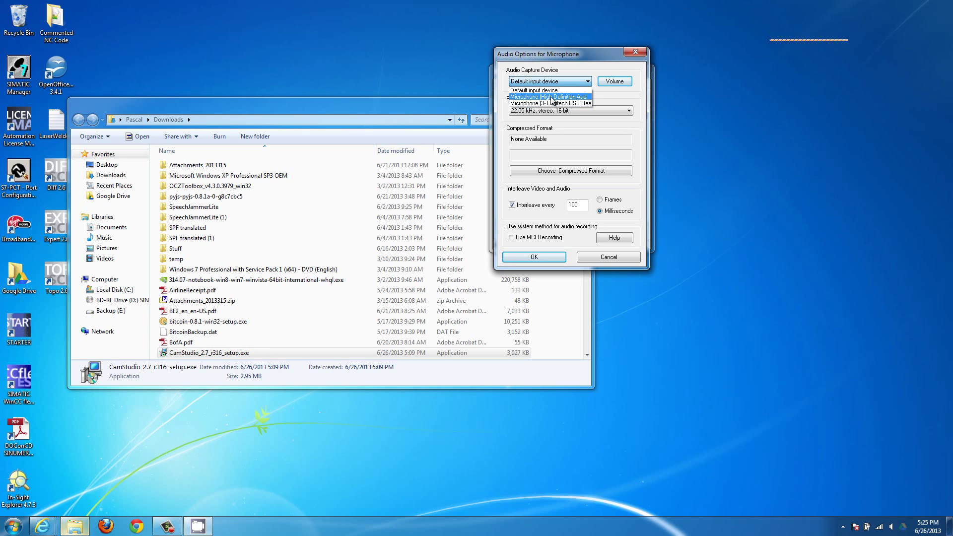
{"action": "left_click", "coordinate": [633, 55]}
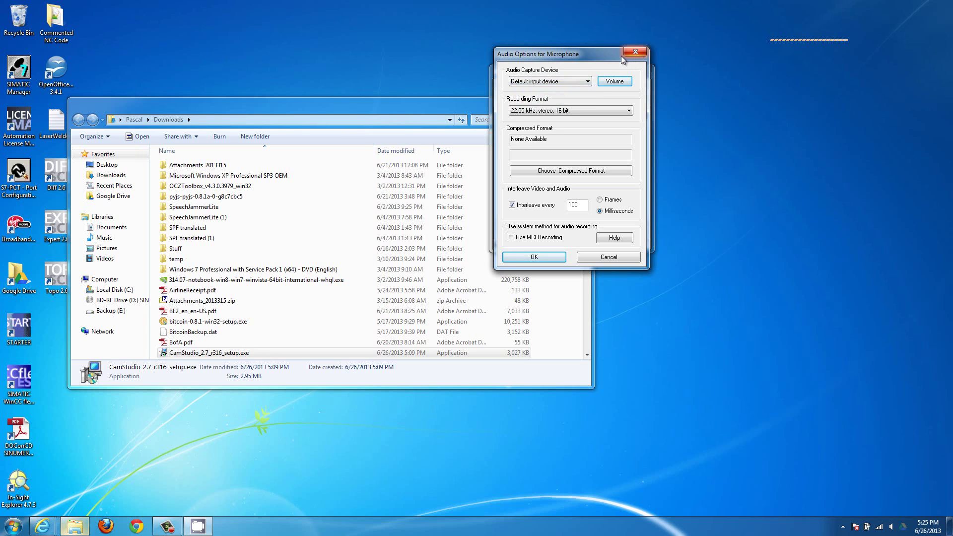
{"action": "left_click", "coordinate": [644, 54]}
{"action": "left_click", "coordinate": [548, 84]}
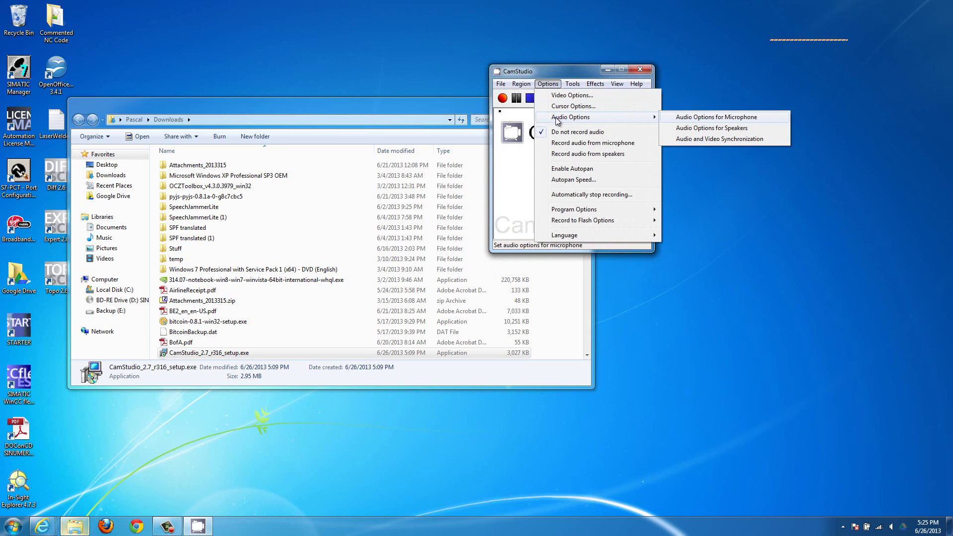
{"action": "left_click", "coordinate": [569, 107]}
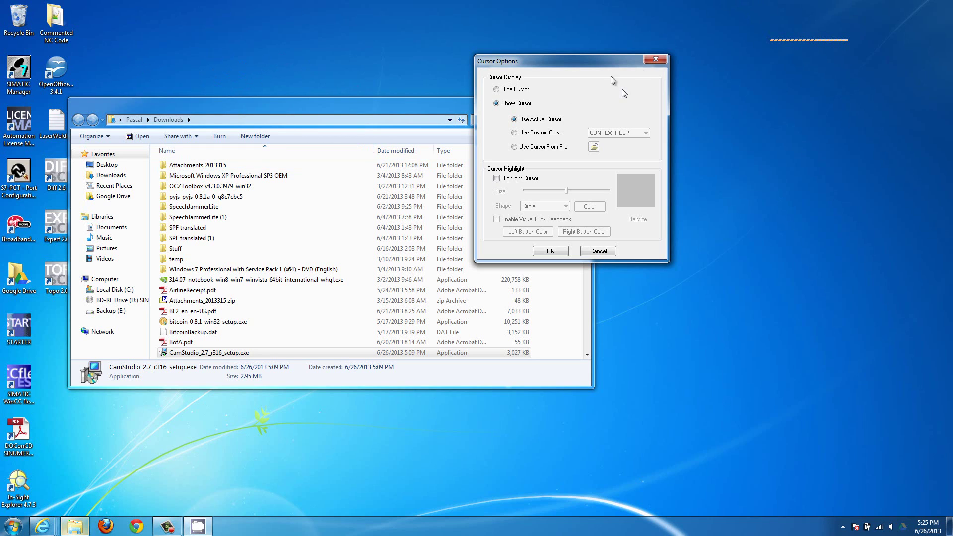
{"action": "left_click", "coordinate": [655, 61]}
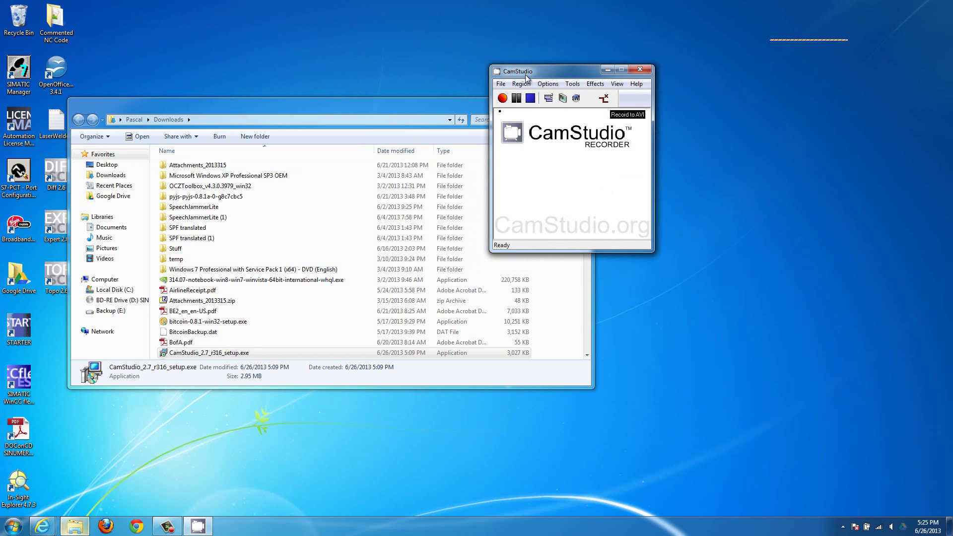
Browse Options past Autopan Speed into the Program Options submenu down to Keyboard Shortcuts
{"action": "left_click", "coordinate": [572, 83]}
{"action": "mouse_move", "coordinate": [547, 84]}
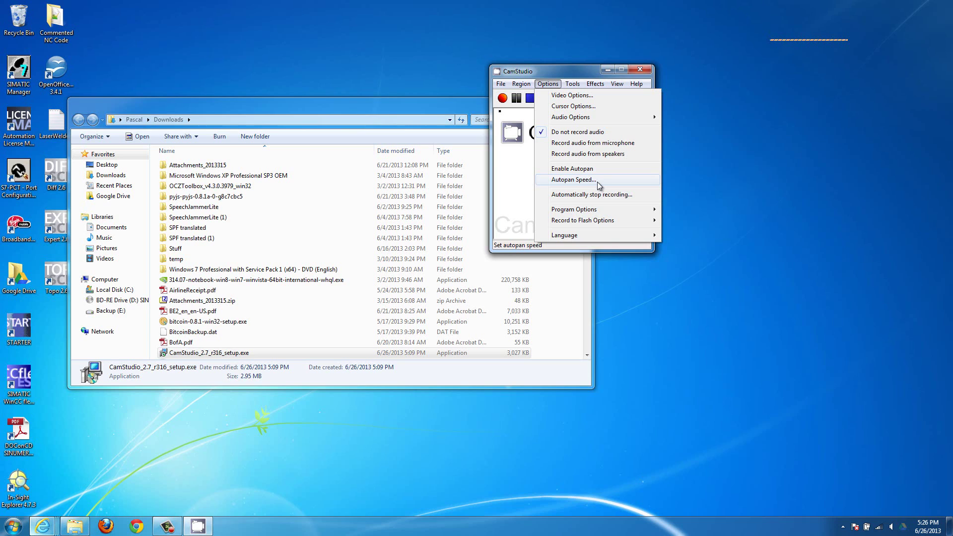
{"action": "mouse_move", "coordinate": [598, 211]}
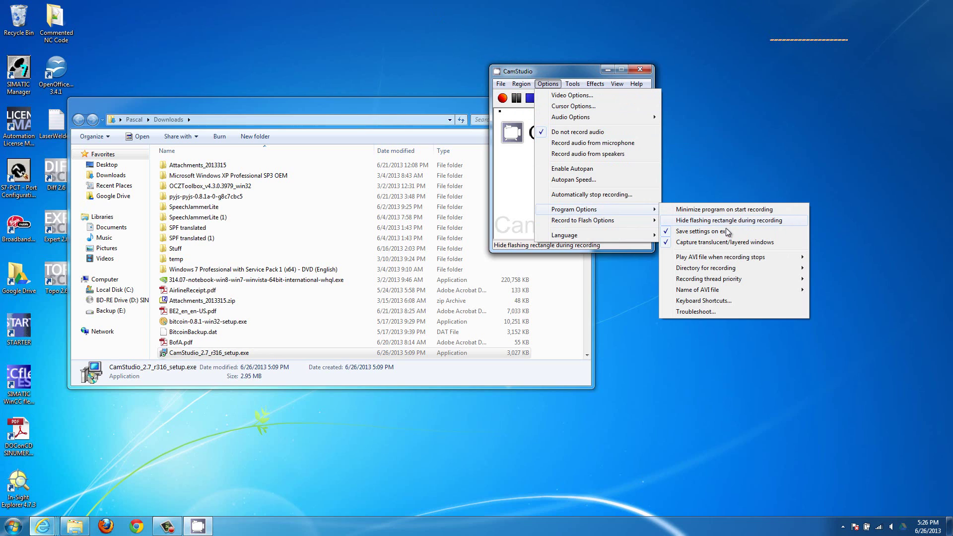
{"action": "mouse_move", "coordinate": [731, 258]}
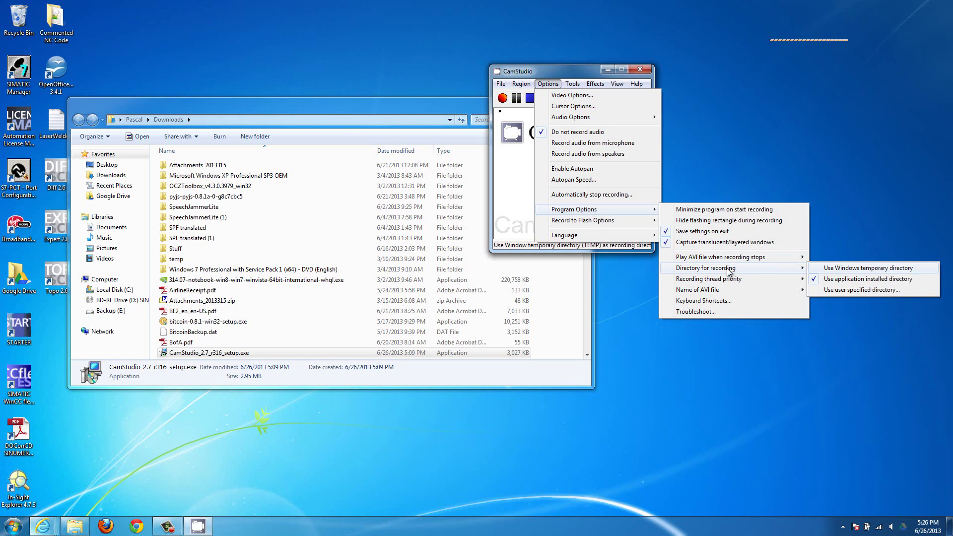
Open Keyboard Shortcuts (F8 record/pause, F9 stop, F10 cancel) and move the dialog down-left
{"action": "left_click", "coordinate": [718, 303]}
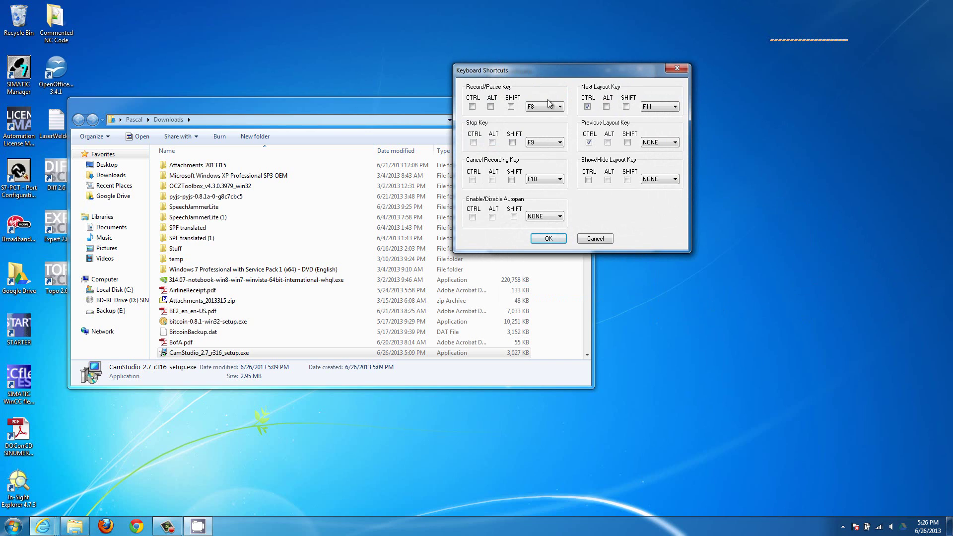
{"action": "left_click_drag", "start_coordinate": [479, 72], "coordinate": [254, 144]}
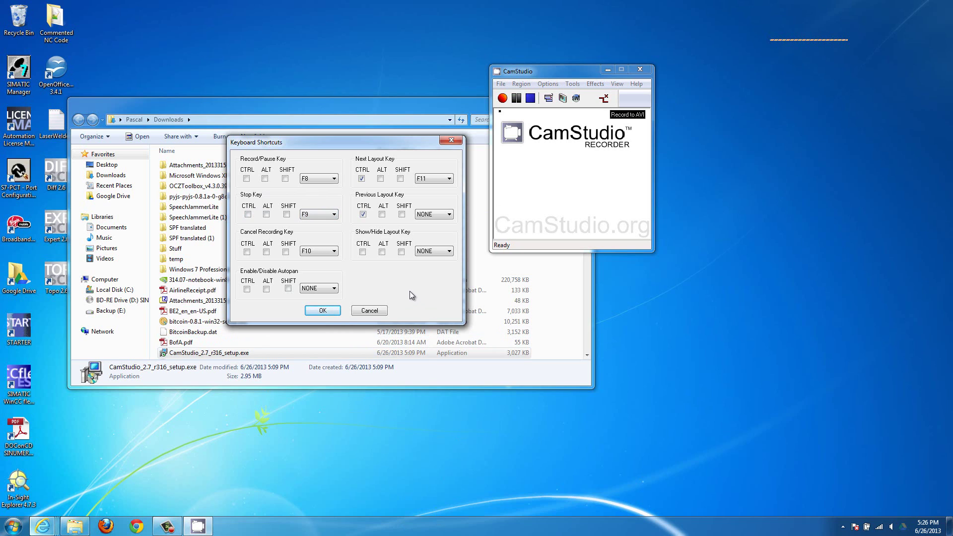
Accept the keyboard shortcut settings and look over the capture area choices
{"action": "left_click", "coordinate": [323, 310]}
{"action": "left_click", "coordinate": [593, 86]}
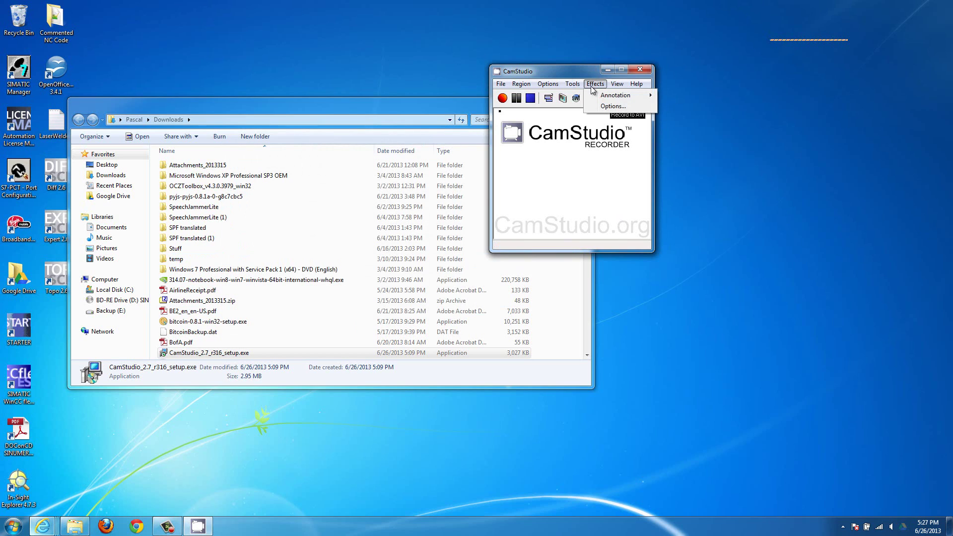
{"action": "mouse_move", "coordinate": [522, 88]}
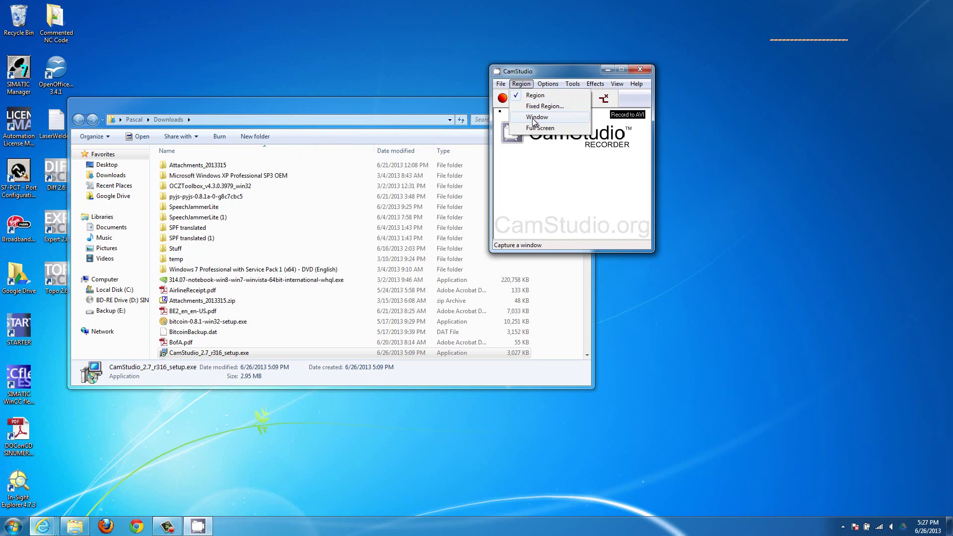
{"action": "left_click", "coordinate": [520, 142]}
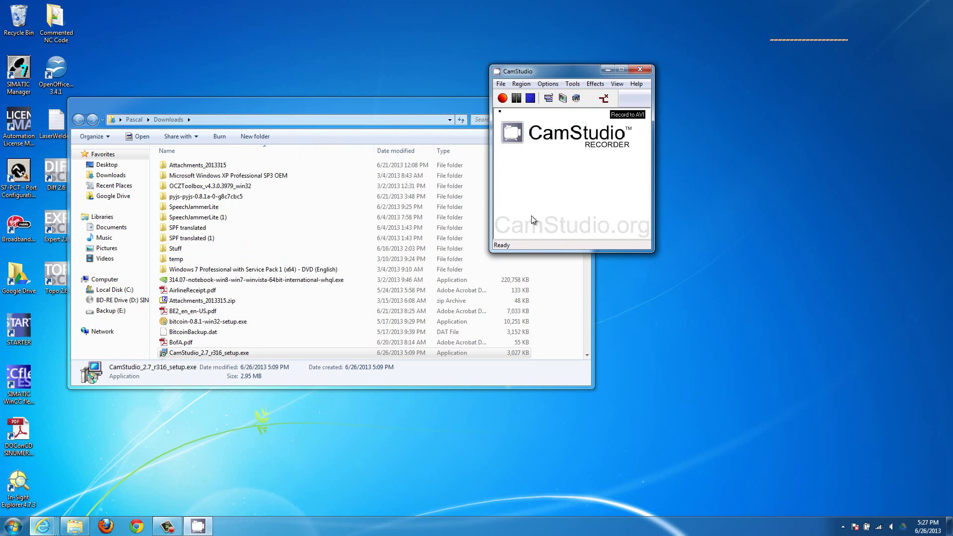
Set the recorder to minimize on start, then record the desktop with the Downloads window showing
{"action": "left_click", "coordinate": [548, 83]}
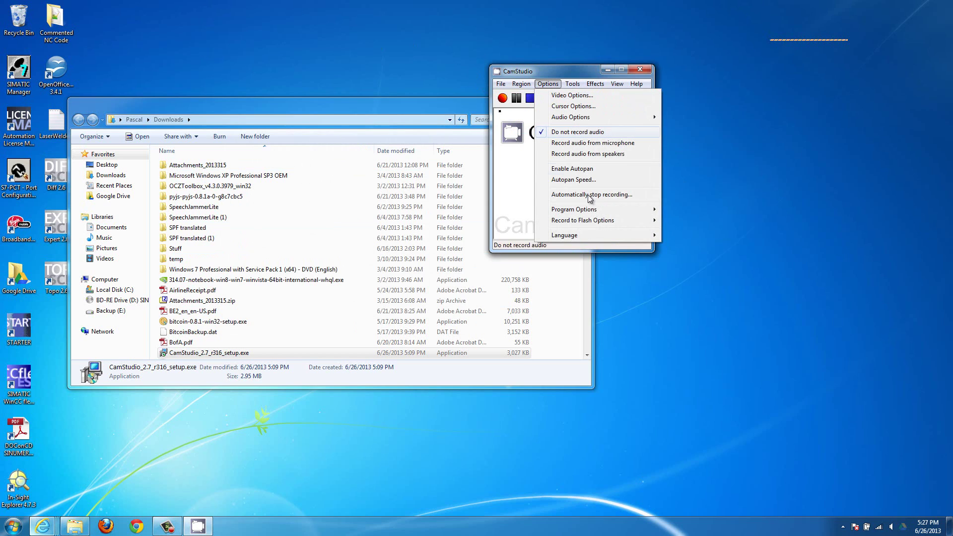
{"action": "mouse_move", "coordinate": [611, 210]}
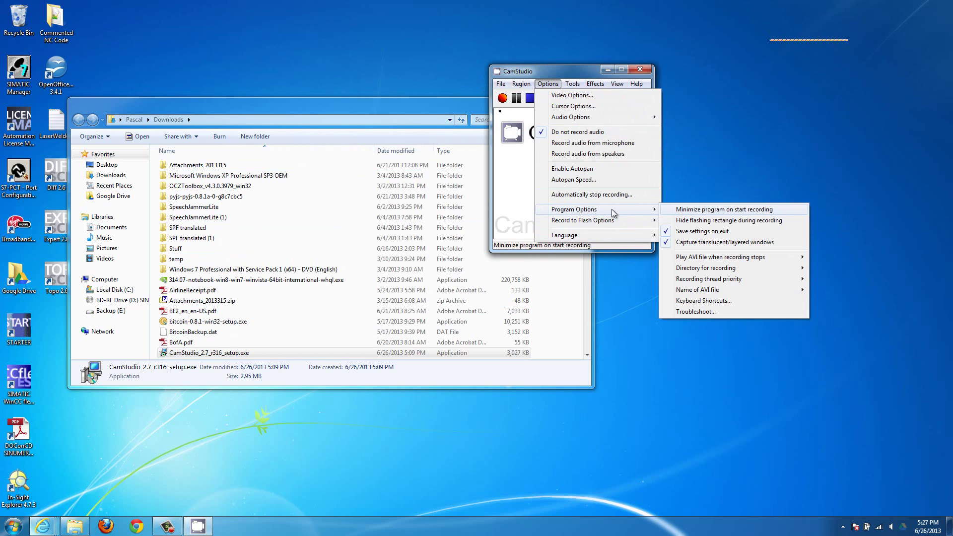
{"action": "left_click", "coordinate": [677, 210]}
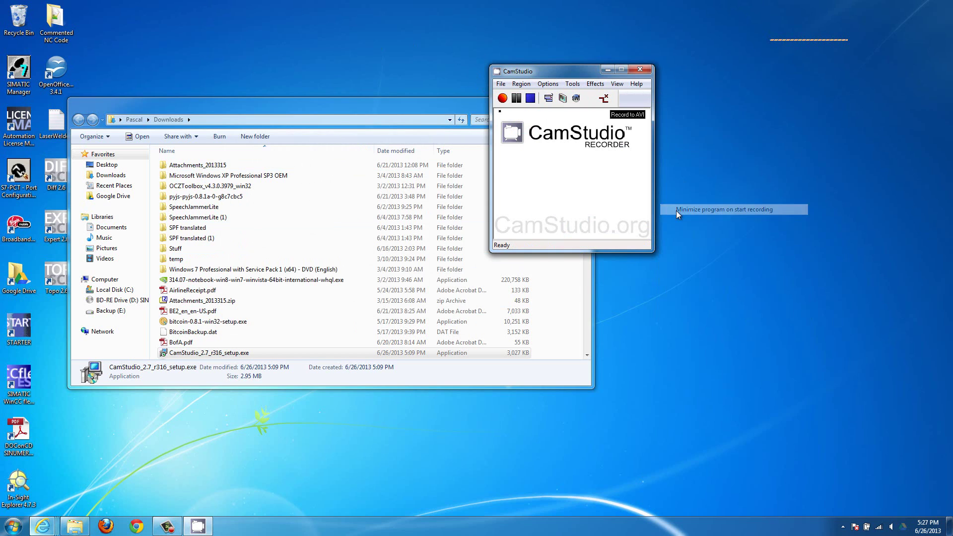
{"action": "left_click", "coordinate": [500, 99]}
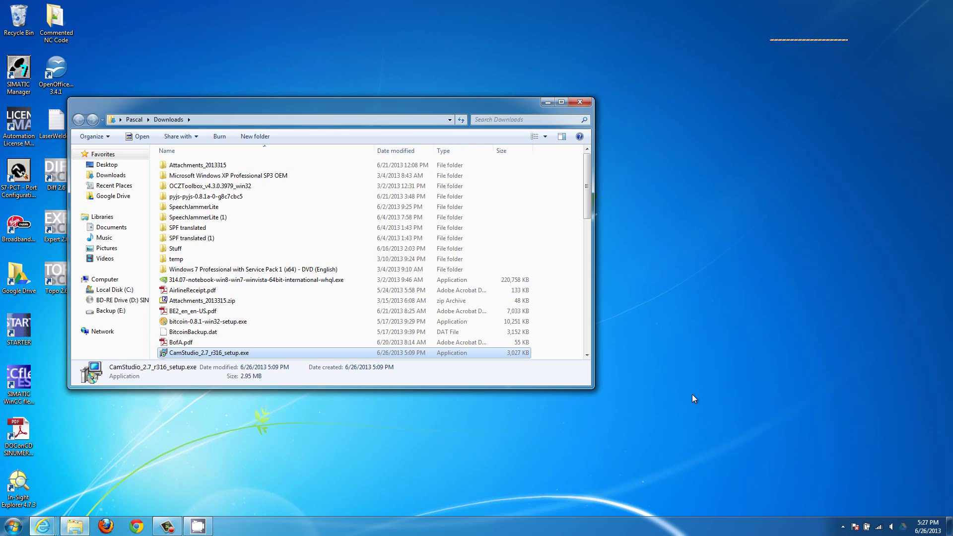
{"action": "left_click", "coordinate": [675, 412]}
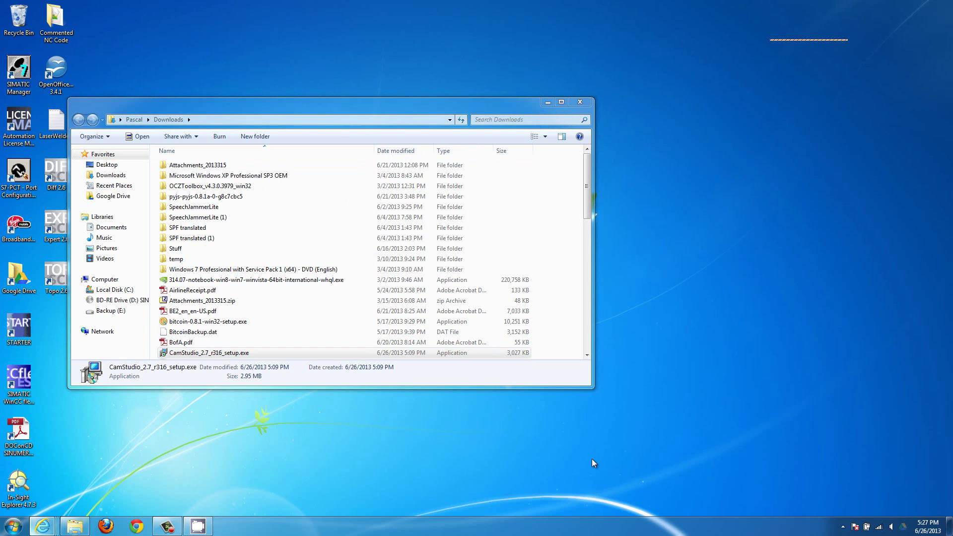
Stop the recording from CamStudio's notification-area icon
{"action": "right_click", "coordinate": [202, 529]}
{"action": "left_click", "coordinate": [291, 478]}
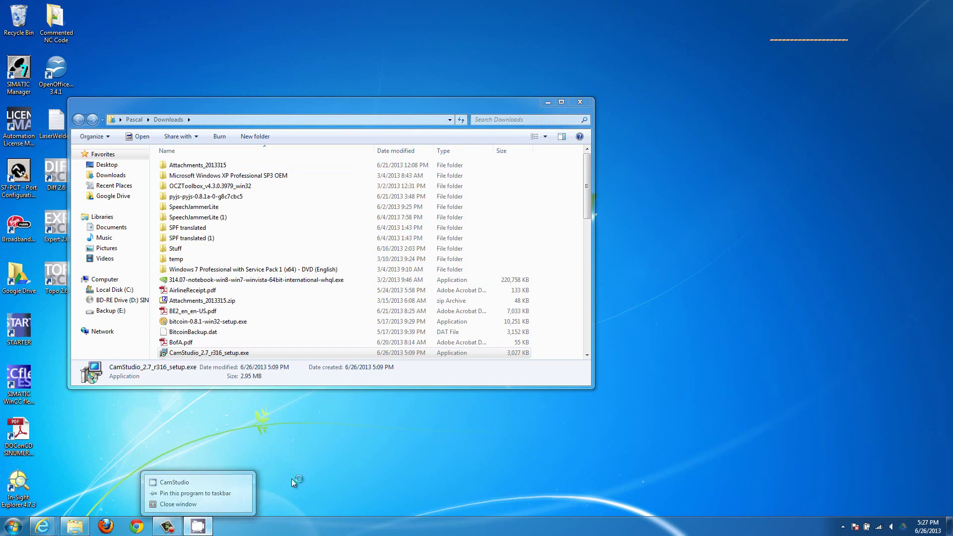
{"action": "left_click", "coordinate": [843, 526]}
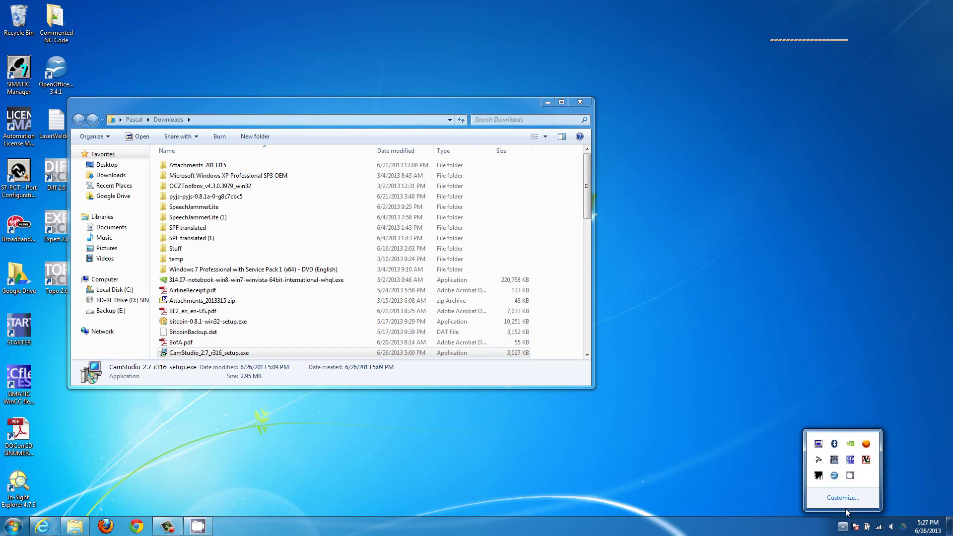
{"action": "right_click", "coordinate": [854, 476]}
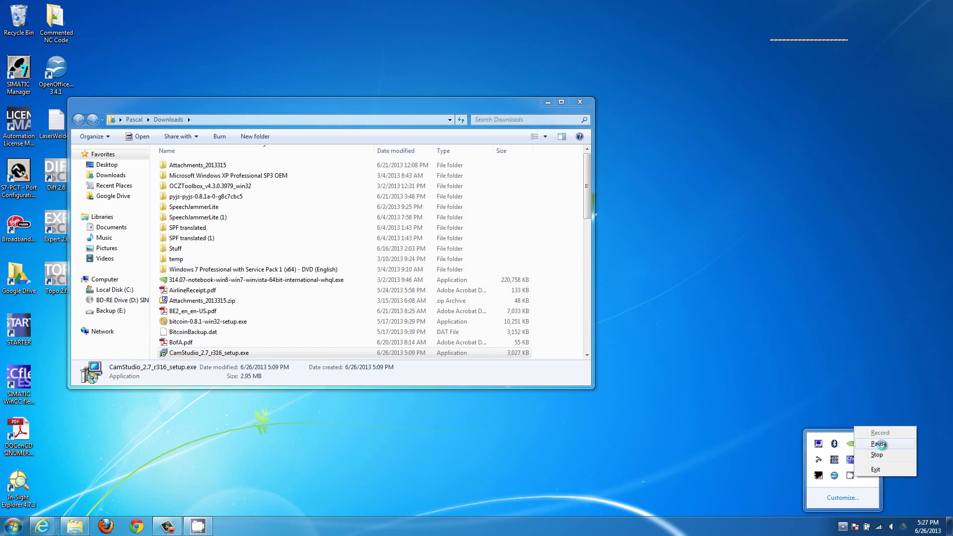
{"action": "left_click", "coordinate": [877, 455]}
{"action": "left_click", "coordinate": [884, 453]}
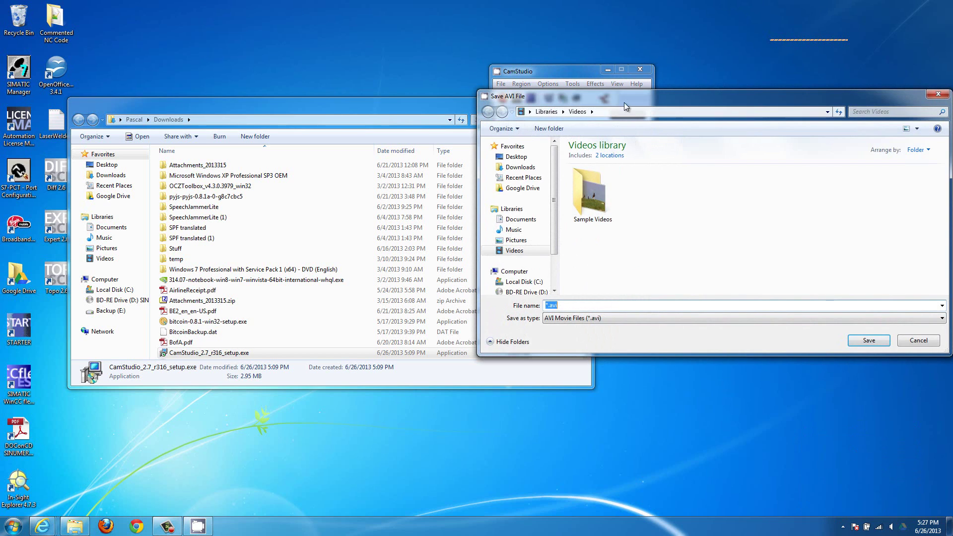
Save the recording as test.avi with the AVI Movie Files type
{"action": "left_click_drag", "start_coordinate": [624, 99], "coordinate": [505, 162]}
{"action": "key", "text": "Home"}
{"action": "key", "text": "Delete"}
{"action": "type", "text": "test"}
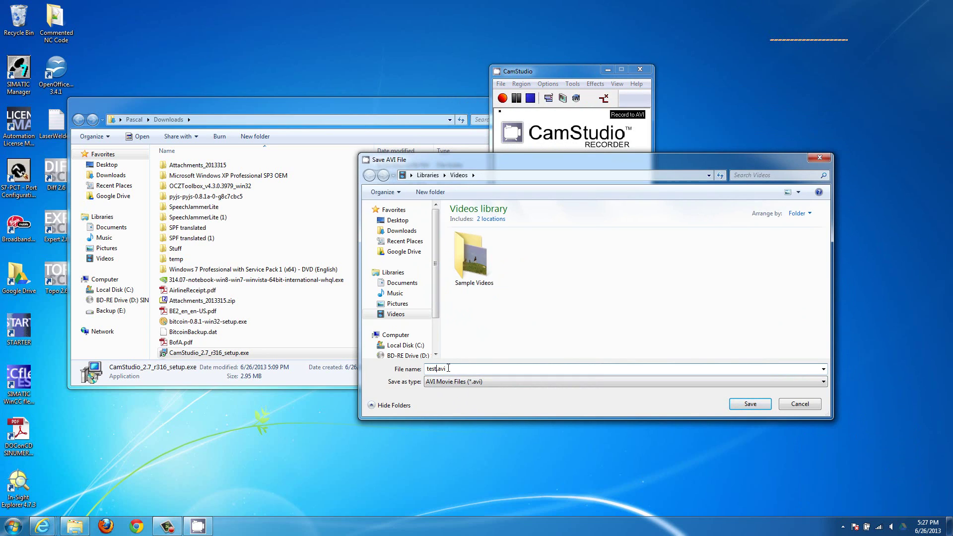
{"action": "left_click", "coordinate": [448, 384]}
{"action": "left_click", "coordinate": [448, 385]}
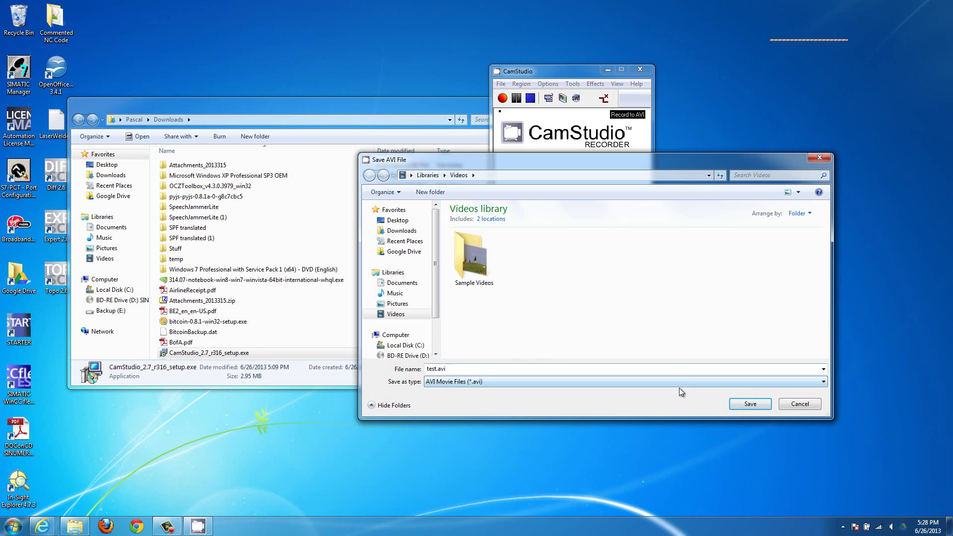
{"action": "left_click", "coordinate": [757, 410]}
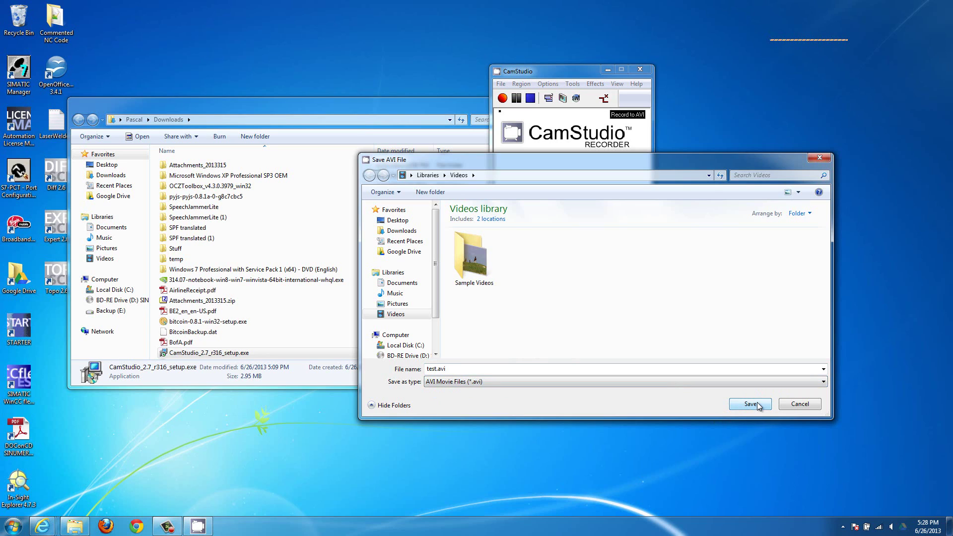
{"action": "left_click", "coordinate": [757, 402]}
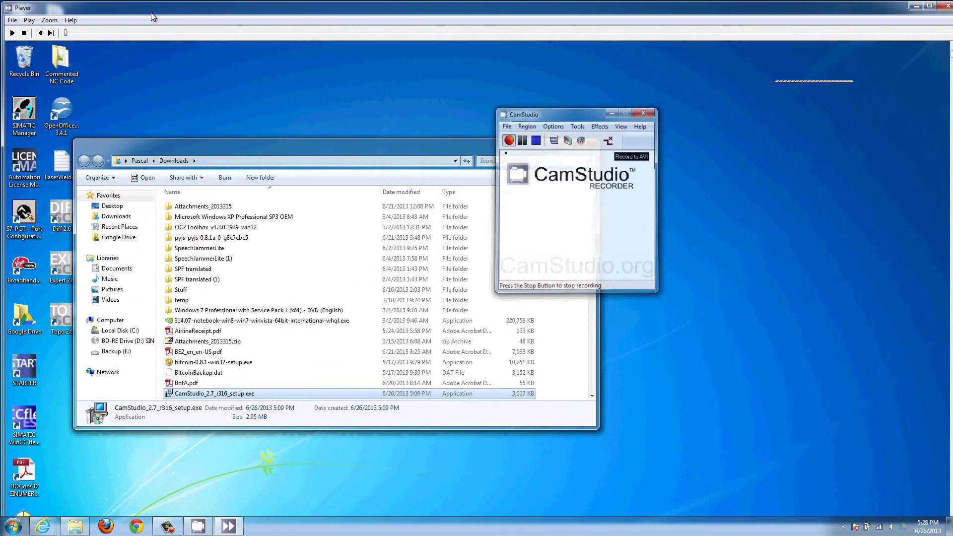
Maximise the Player, start playback and raise the speaker volume to 15
{"action": "double_click", "coordinate": [153, 7]}
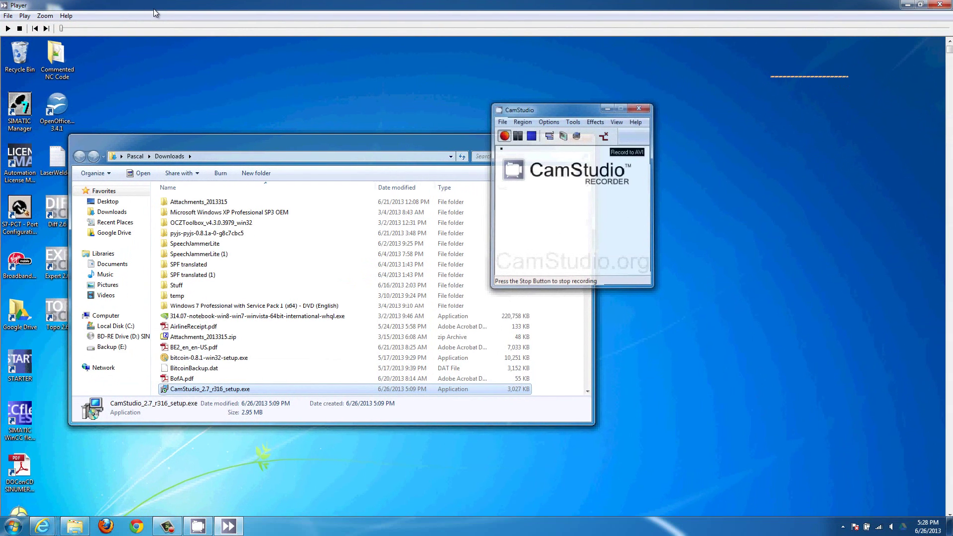
{"action": "left_click", "coordinate": [7, 29]}
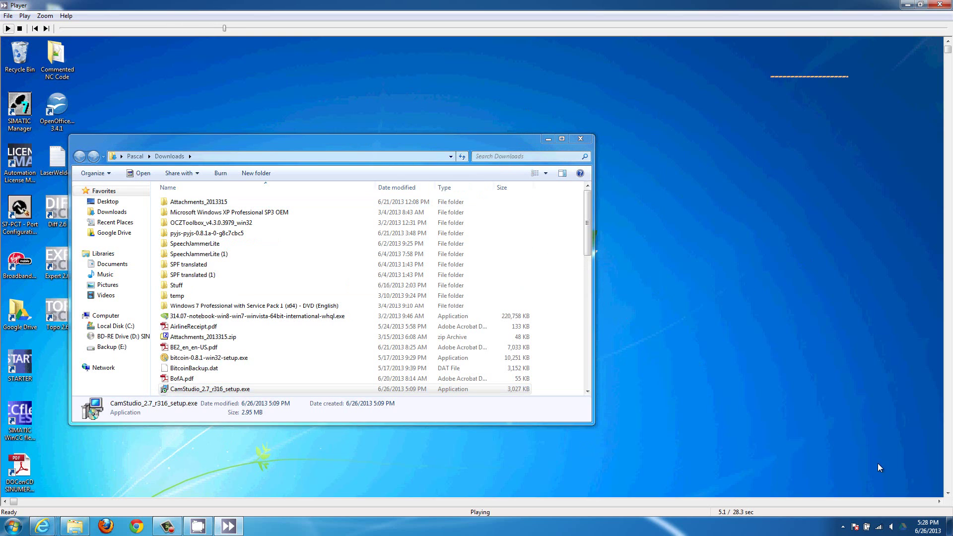
{"action": "left_click", "coordinate": [892, 527]}
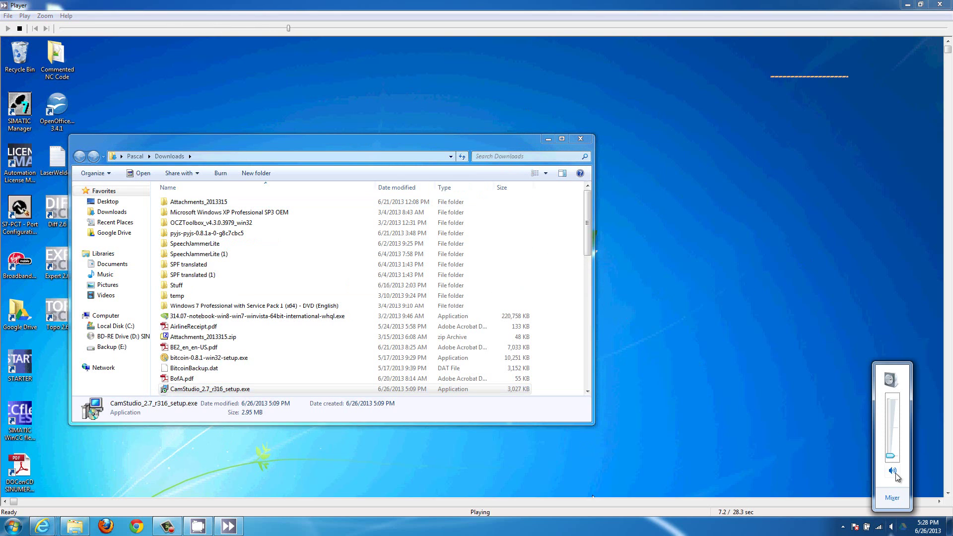
{"action": "mouse_move", "coordinate": [890, 455]}
{"action": "left_mouse_down"}
{"action": "mouse_move", "coordinate": [893, 423]}
{"action": "mouse_move", "coordinate": [892, 453]}
{"action": "left_mouse_up"}
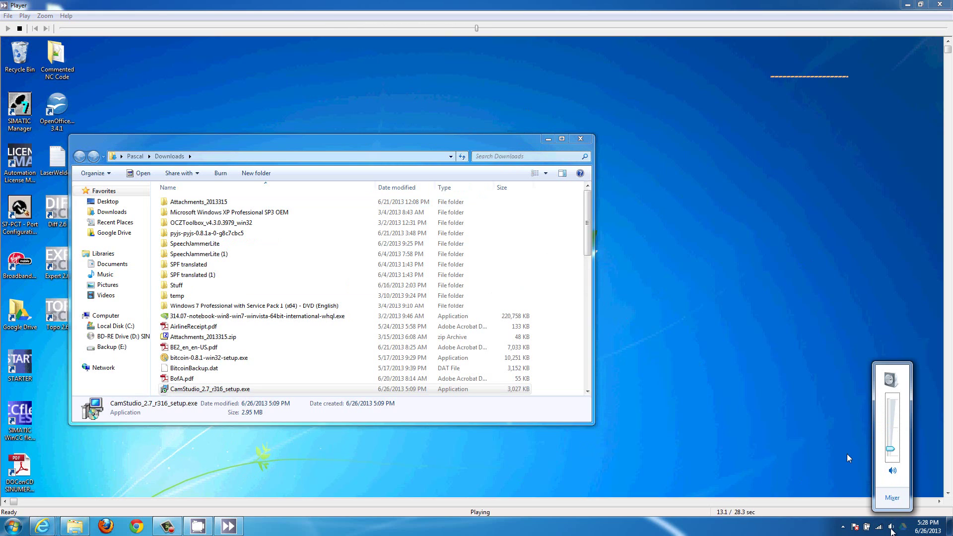
{"action": "left_click", "coordinate": [593, 343]}
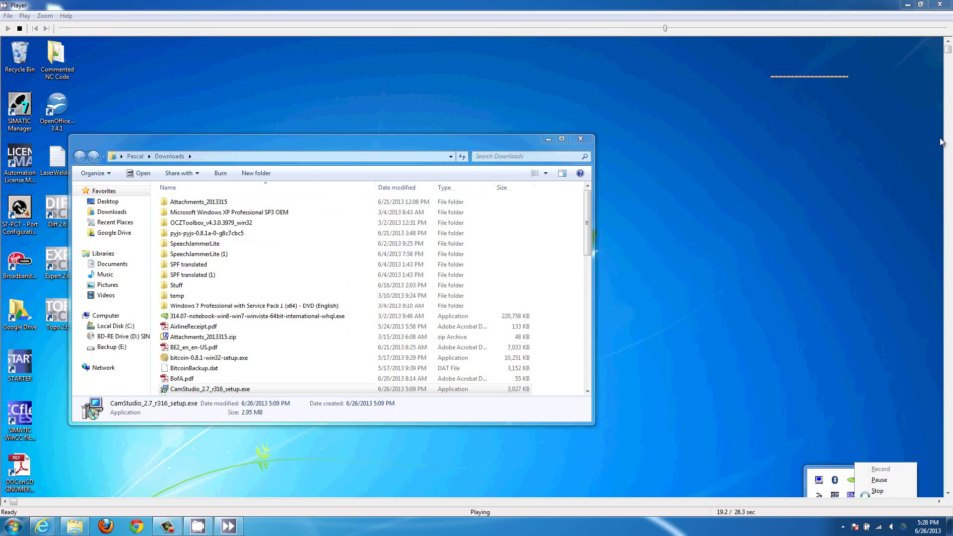
Zoom the movie to 1/2 size, seek back to an earlier point and replay it
{"action": "left_click_drag", "start_coordinate": [949, 85], "coordinate": [733, 255]}
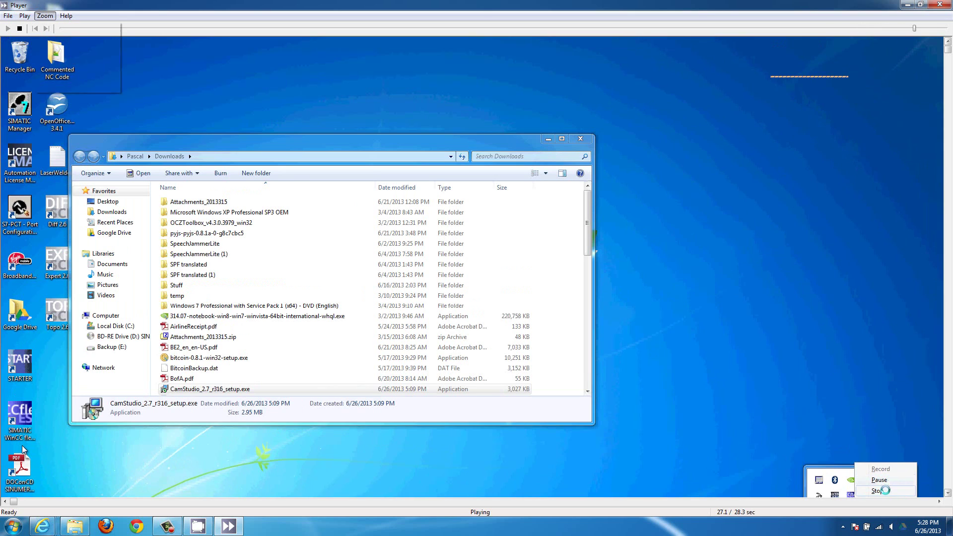
{"action": "left_click", "coordinate": [45, 15]}
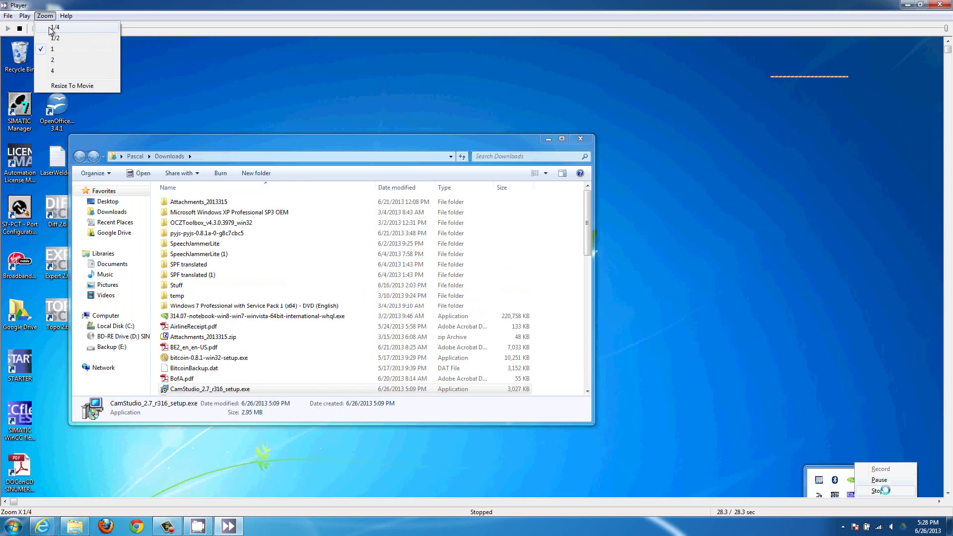
{"action": "left_click", "coordinate": [52, 28]}
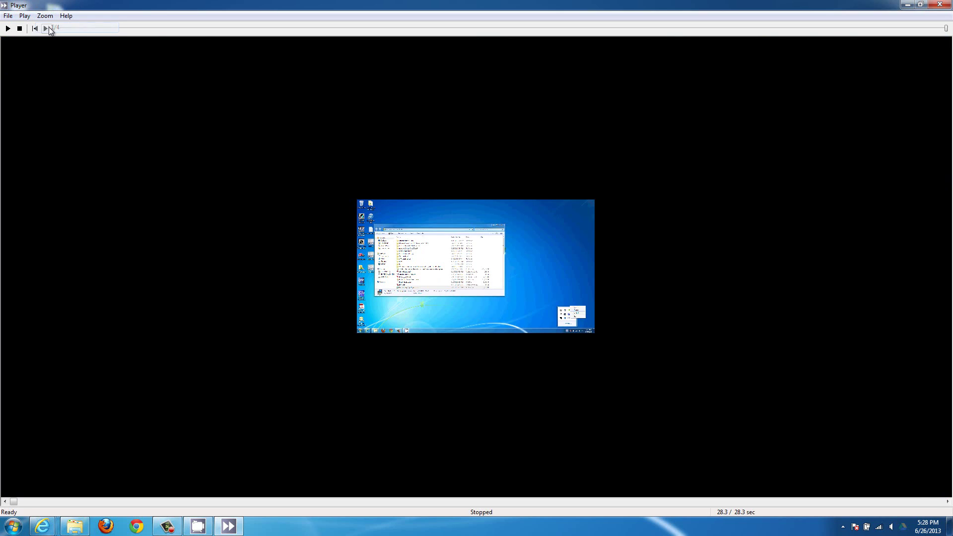
{"action": "left_click", "coordinate": [45, 16]}
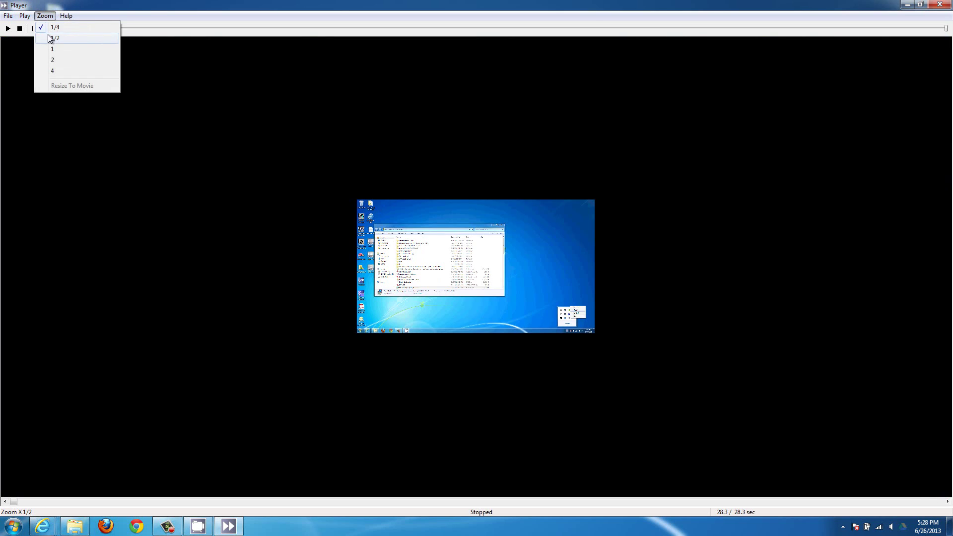
{"action": "left_click", "coordinate": [52, 37]}
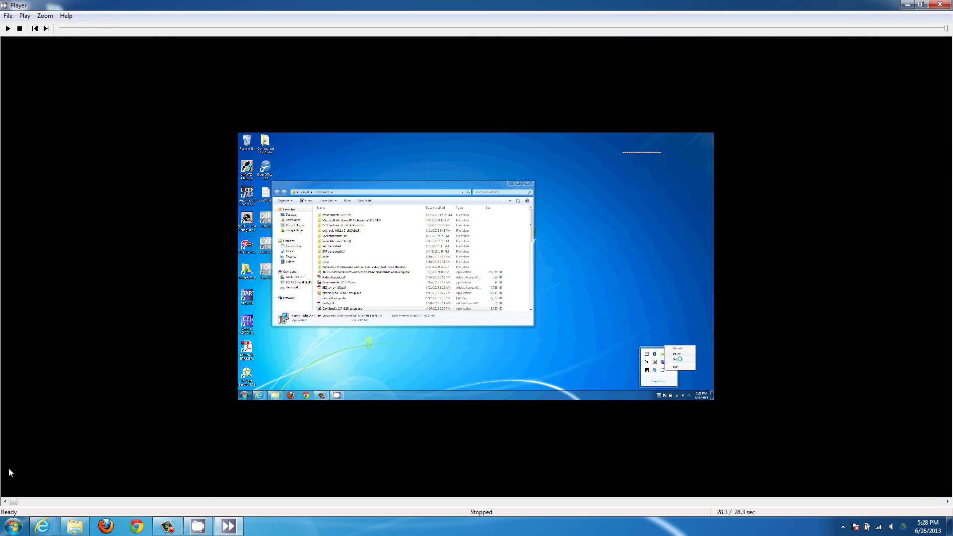
{"action": "left_click_drag", "start_coordinate": [12, 502], "coordinate": [110, 503]}
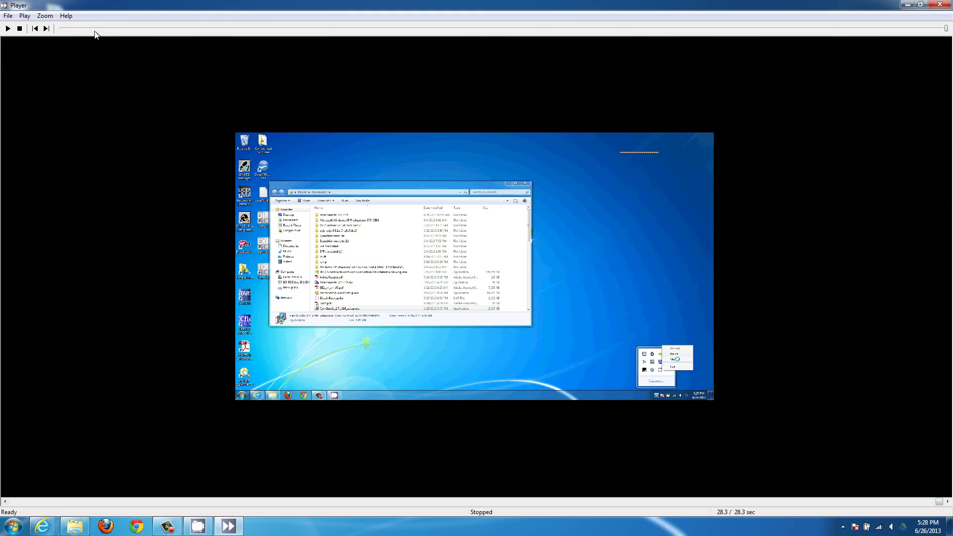
{"action": "left_click", "coordinate": [230, 28]}
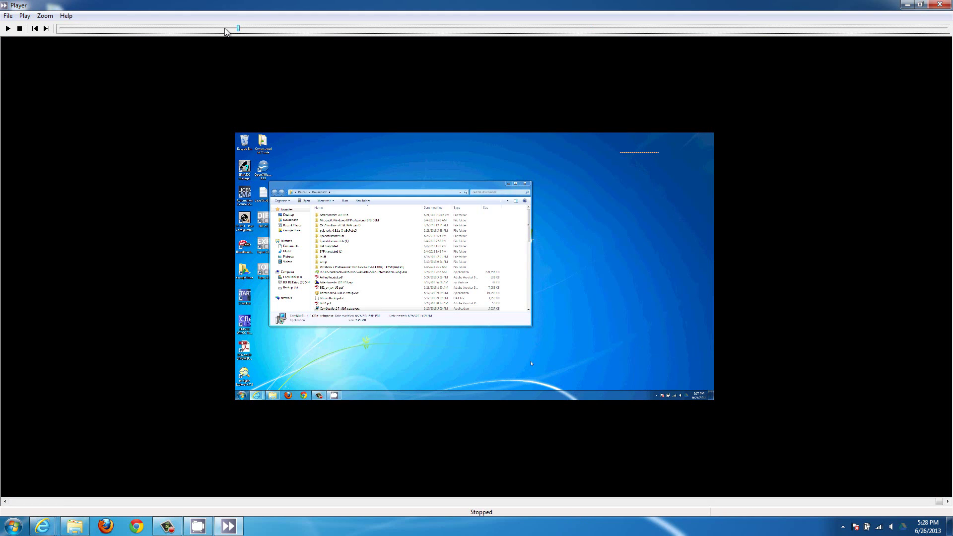
{"action": "left_click", "coordinate": [8, 28]}
Close CamStudio Player, the CamStudio recorder and the Downloads folder window
{"action": "left_click", "coordinate": [940, 5]}
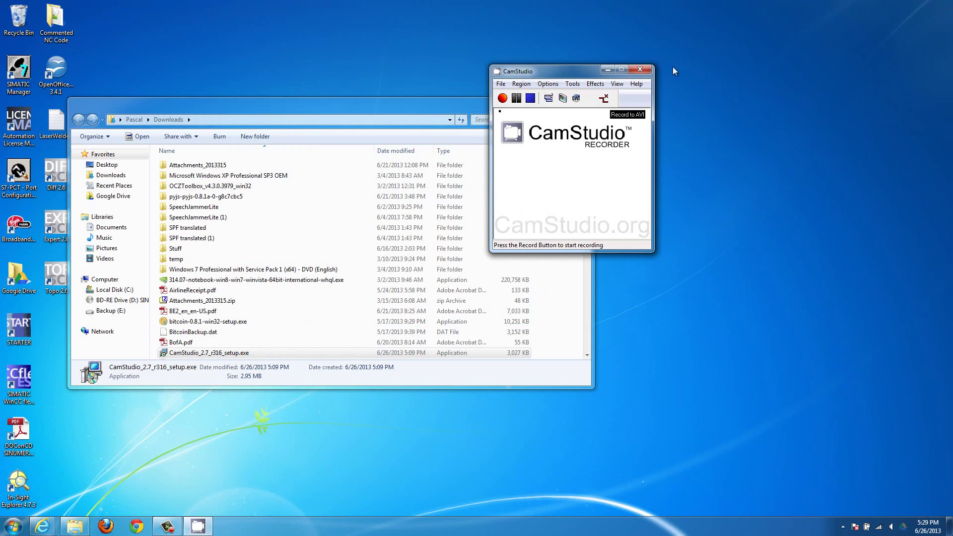
{"action": "left_click", "coordinate": [640, 69]}
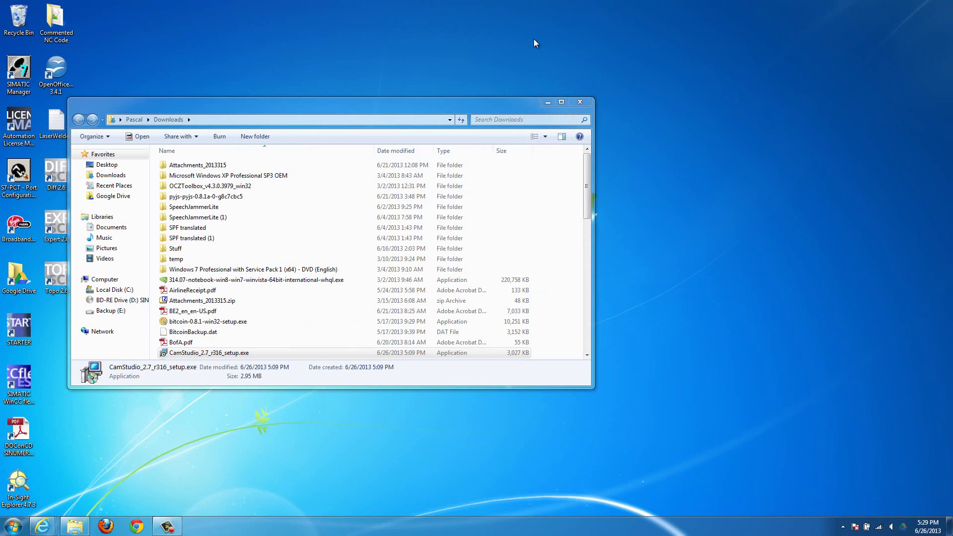
{"action": "left_click", "coordinate": [579, 101]}
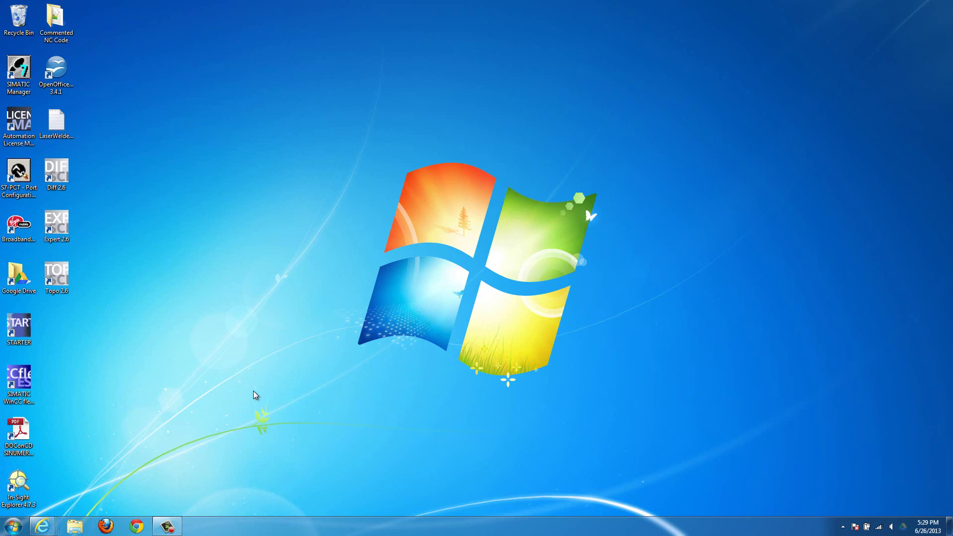
{"action": "mouse_move", "coordinate": [42, 526]}
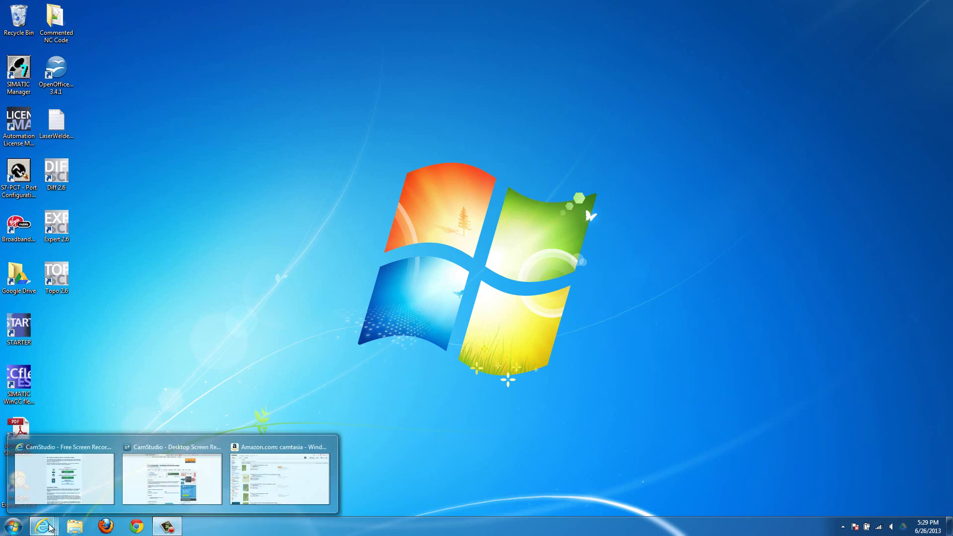
{"action": "left_click", "coordinate": [288, 465]}
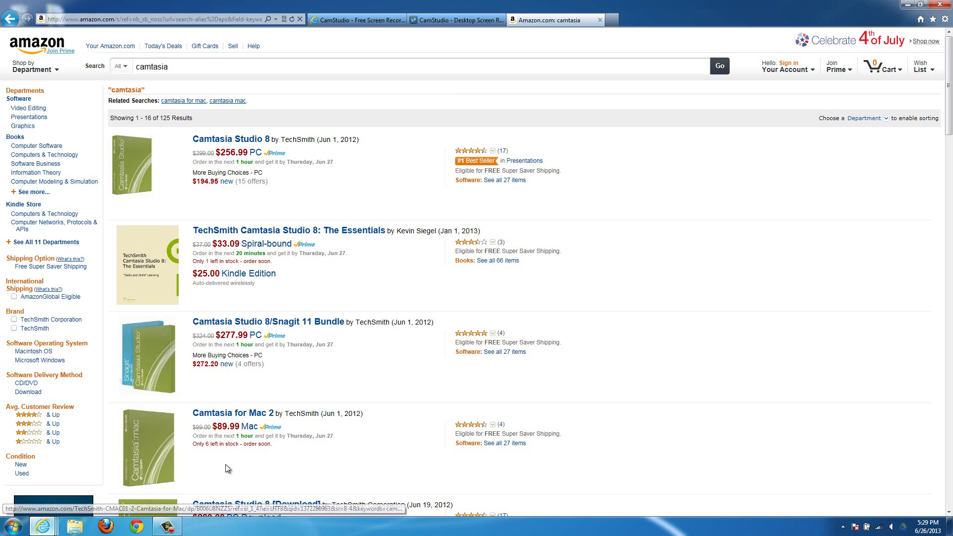
{"action": "left_click", "coordinate": [171, 528]}
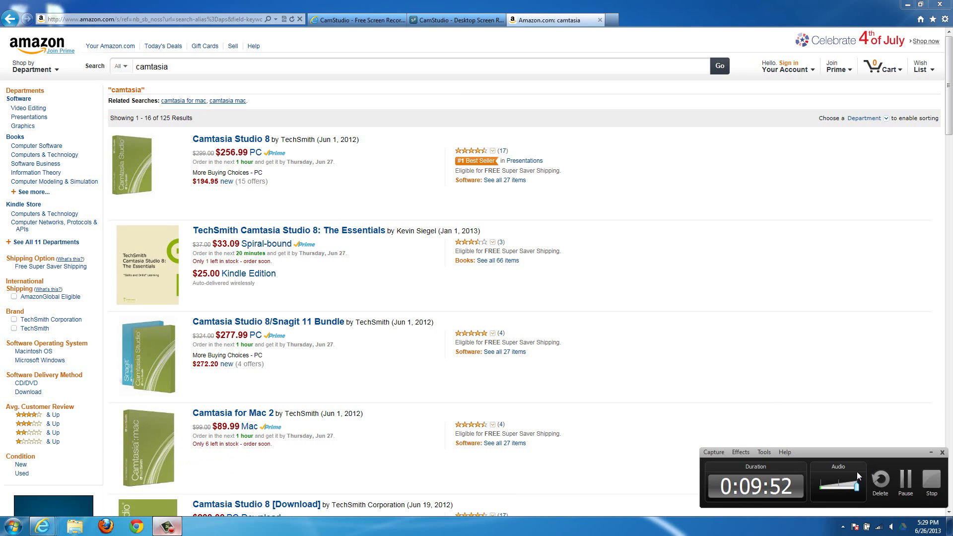
{"action": "left_click", "coordinate": [931, 452]}
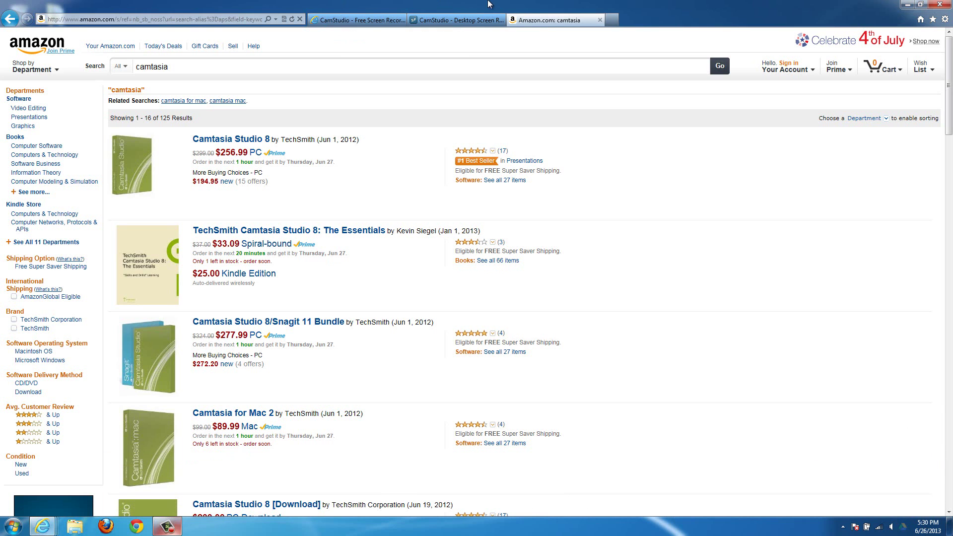
{"action": "left_click", "coordinate": [909, 5]}
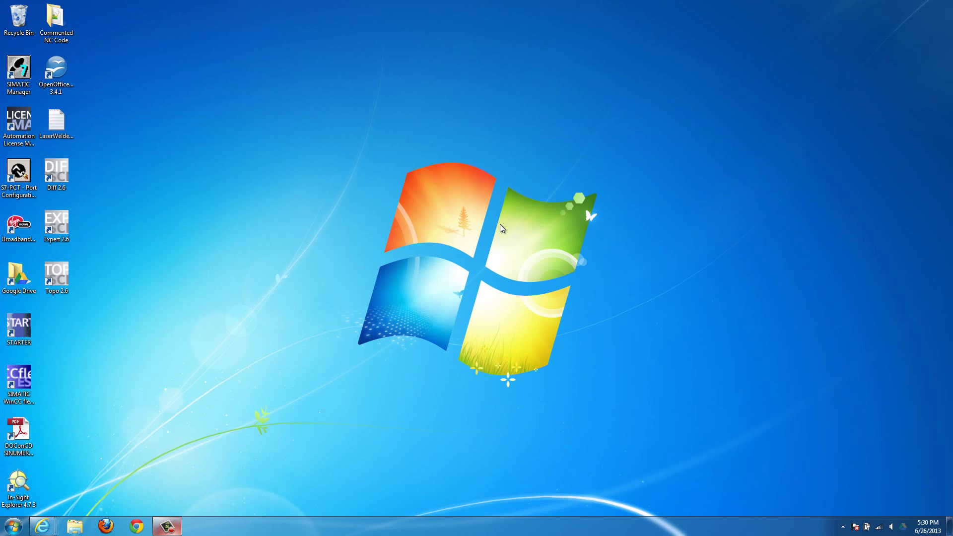